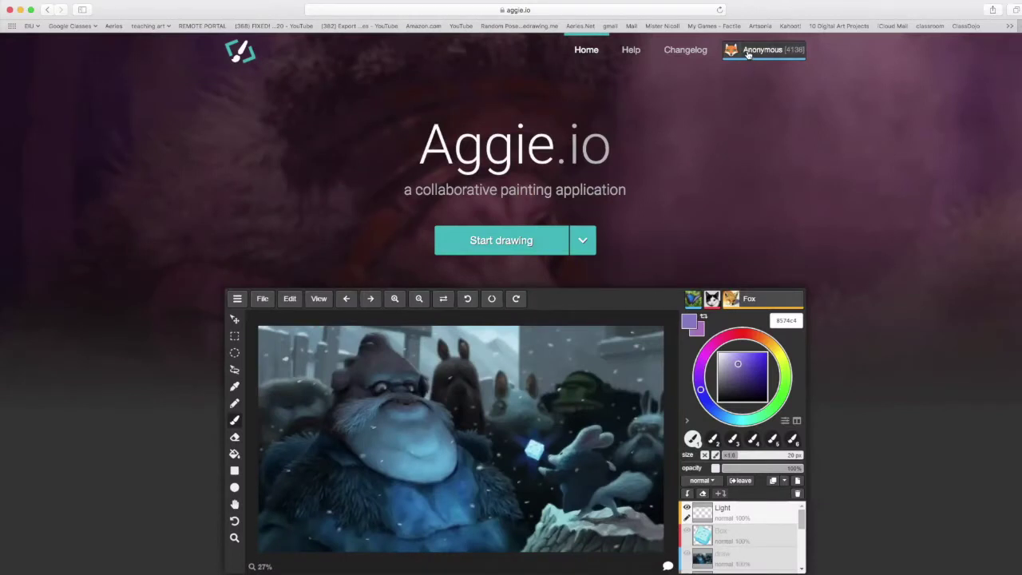
Create a new account from the Anonymous menu, entering an email, password and display name
{"action": "left_click", "coordinate": [748, 54]}
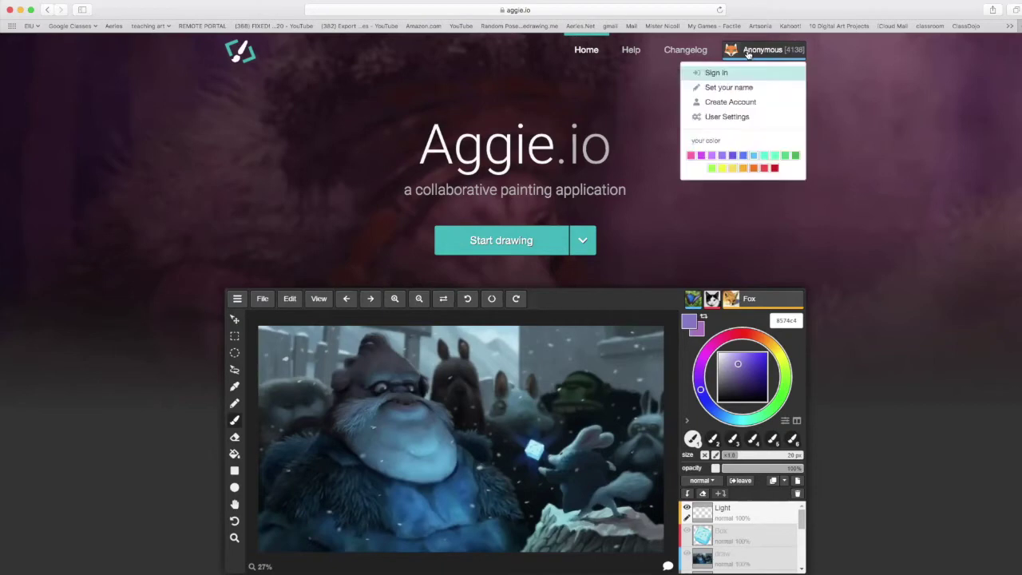
{"action": "left_click", "coordinate": [746, 104]}
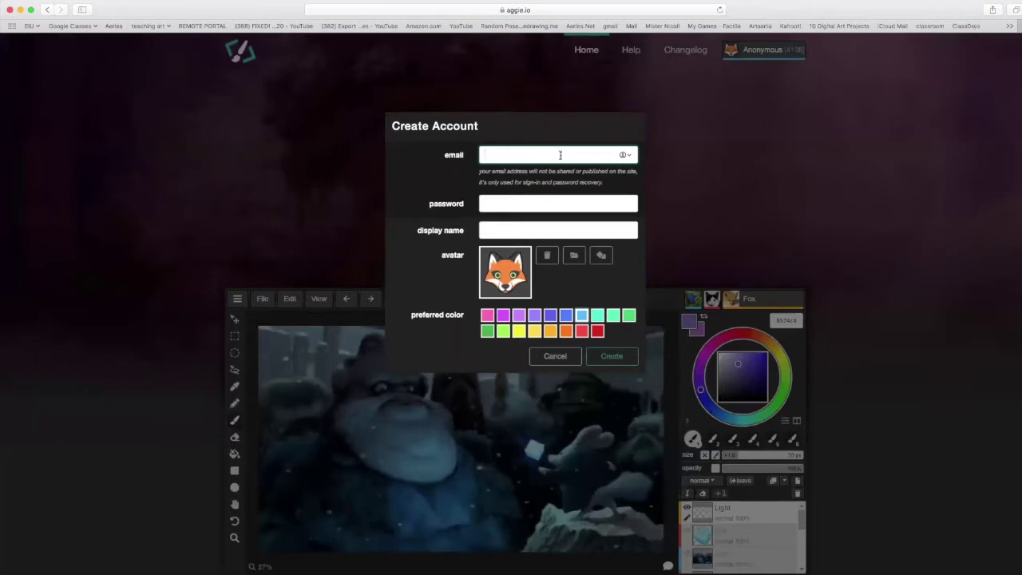
{"action": "left_click", "coordinate": [490, 231]}
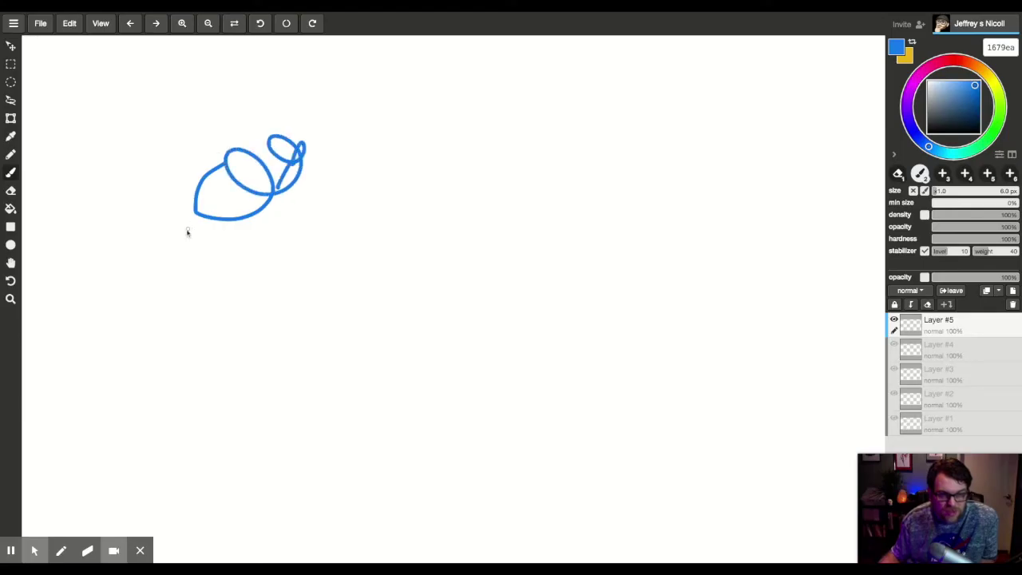
Draw a long looping line, a thick blob with a ~95 px brush, then a thin curved line
{"action": "mouse_move", "coordinate": [186, 231]}
{"action": "left_mouse_down"}
{"action": "mouse_move", "coordinate": [369, 326]}
{"action": "mouse_move", "coordinate": [394, 300]}
{"action": "mouse_move", "coordinate": [214, 313]}
{"action": "left_mouse_up"}
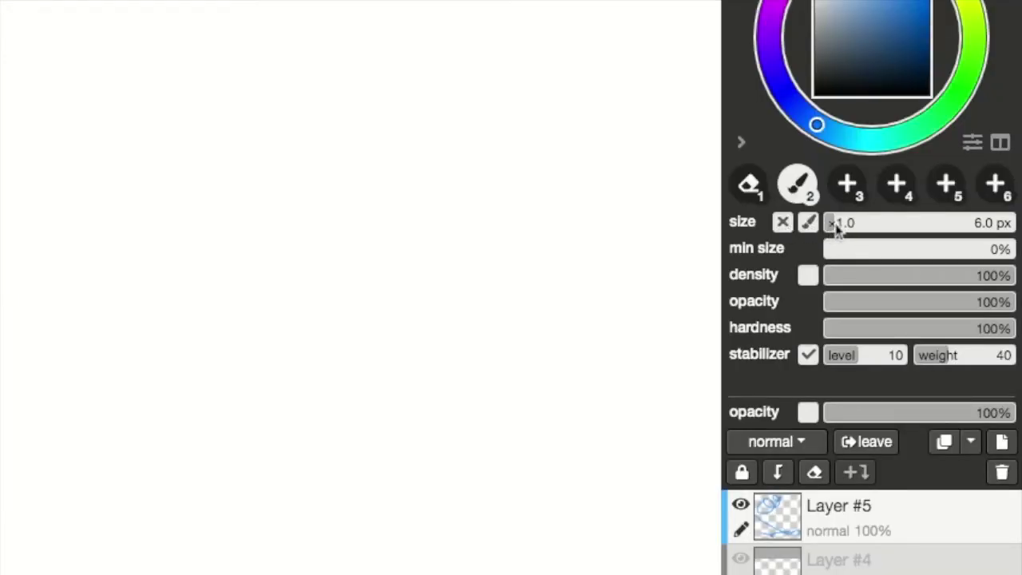
{"action": "mouse_move", "coordinate": [836, 228]}
{"action": "left_mouse_down"}
{"action": "mouse_move", "coordinate": [968, 224]}
{"action": "mouse_move", "coordinate": [837, 223]}
{"action": "mouse_move", "coordinate": [1019, 242]}
{"action": "mouse_move", "coordinate": [916, 224]}
{"action": "mouse_move", "coordinate": [1004, 223]}
{"action": "left_mouse_up"}
{"action": "mouse_move", "coordinate": [108, 196]}
{"action": "left_mouse_down"}
{"action": "mouse_move", "coordinate": [183, 175]}
{"action": "mouse_move", "coordinate": [198, 410]}
{"action": "mouse_move", "coordinate": [236, 363]}
{"action": "left_mouse_up"}
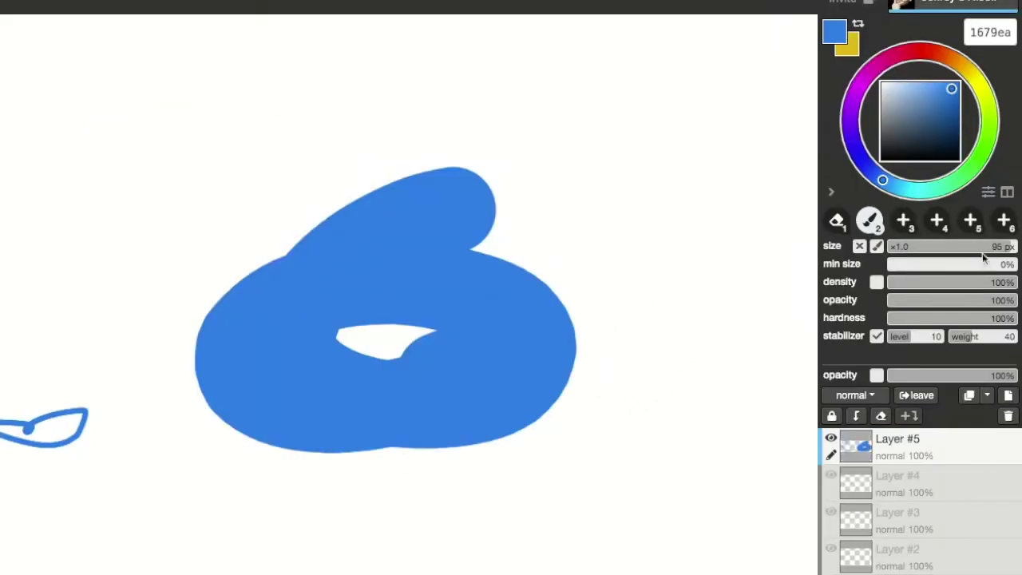
{"action": "left_click_drag", "start_coordinate": [984, 257], "coordinate": [964, 251]}
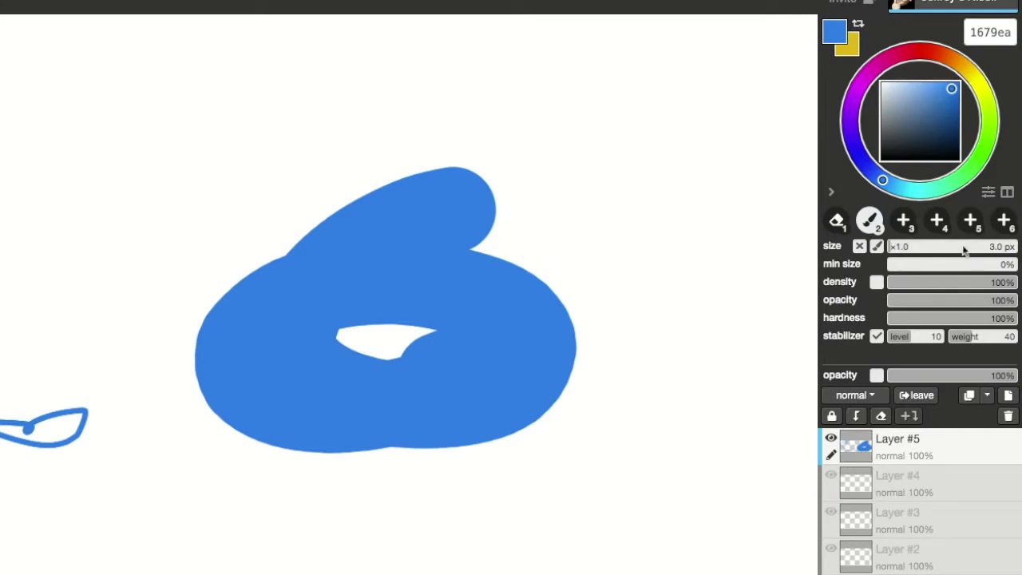
{"action": "mouse_move", "coordinate": [116, 131]}
{"action": "left_mouse_down"}
{"action": "mouse_move", "coordinate": [146, 193]}
{"action": "mouse_move", "coordinate": [194, 171]}
{"action": "left_mouse_up"}
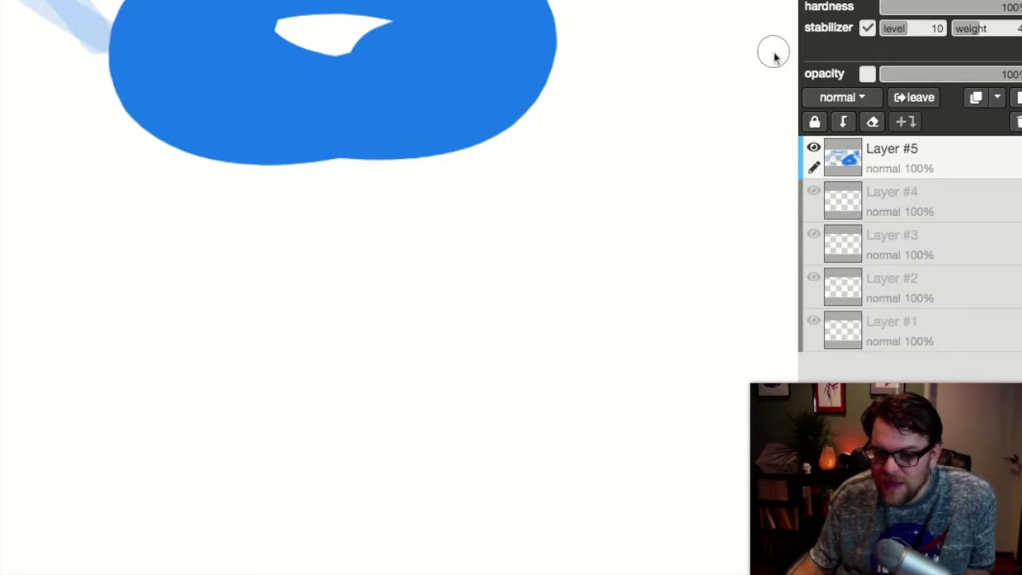
Paint a closed blue ring below the blob, then a fully soft-edged spiral stroke
{"action": "mouse_move", "coordinate": [1014, 8]}
{"action": "left_mouse_down"}
{"action": "mouse_move", "coordinate": [913, 9]}
{"action": "mouse_move", "coordinate": [1021, 10]}
{"action": "left_mouse_up"}
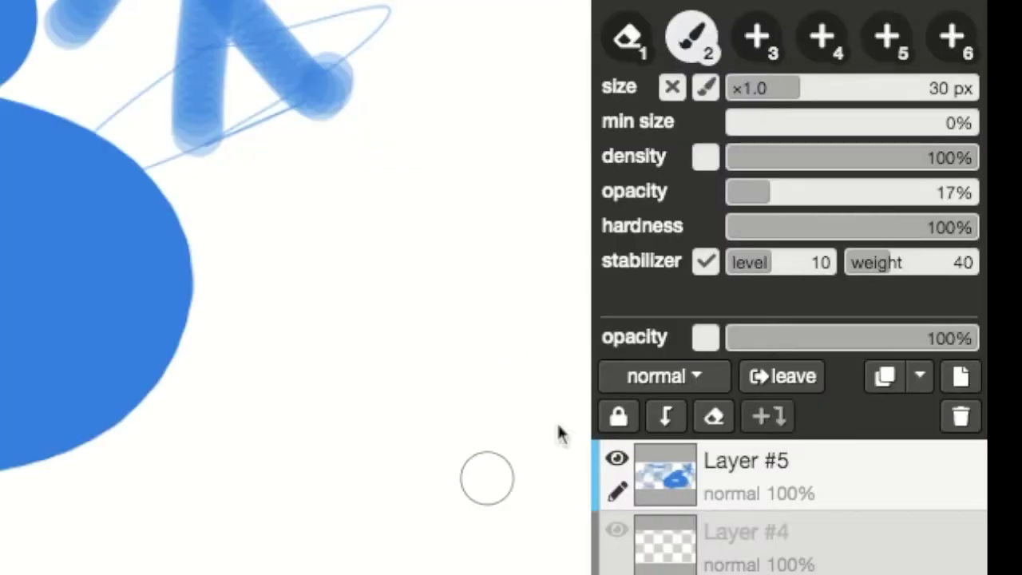
{"action": "mouse_move", "coordinate": [481, 263]}
{"action": "left_mouse_down"}
{"action": "mouse_move", "coordinate": [486, 282]}
{"action": "mouse_move", "coordinate": [335, 360]}
{"action": "mouse_move", "coordinate": [486, 279]}
{"action": "left_mouse_up"}
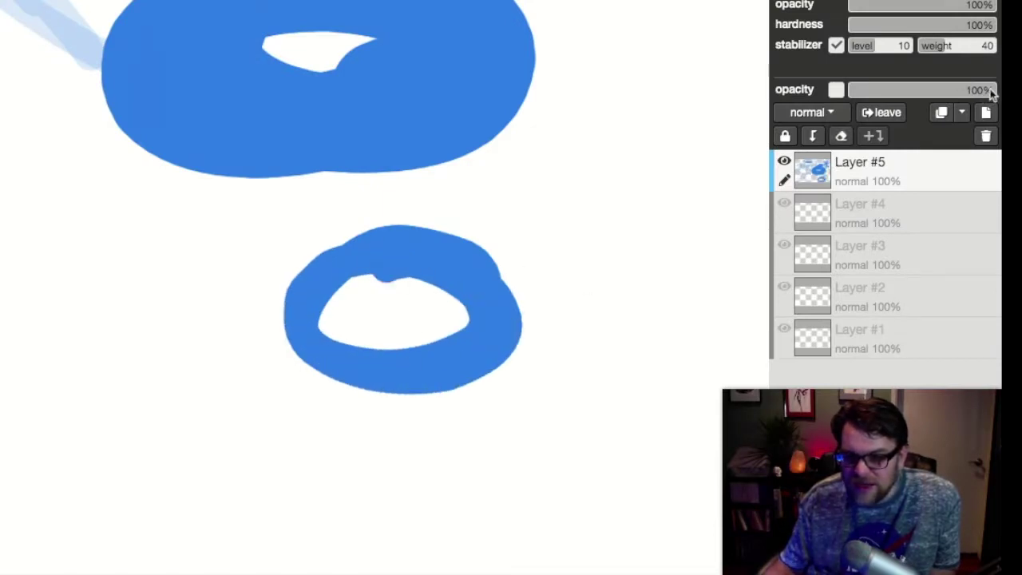
{"action": "left_click_drag", "start_coordinate": [989, 25], "coordinate": [849, 24]}
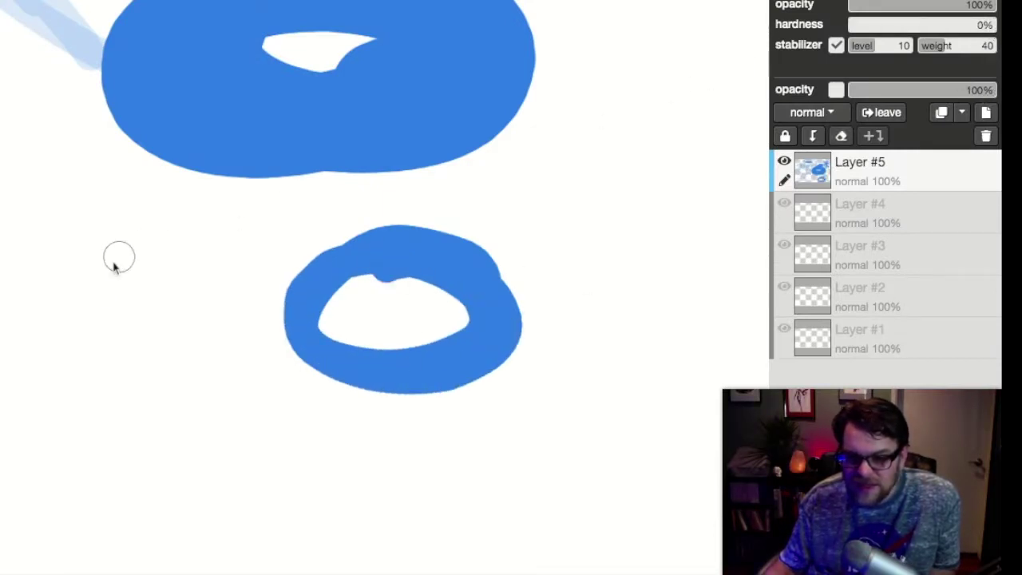
{"action": "left_click_drag", "start_coordinate": [125, 261], "coordinate": [133, 274]}
{"action": "mouse_move", "coordinate": [232, 278]}
{"action": "left_mouse_down"}
{"action": "mouse_move", "coordinate": [90, 201]}
{"action": "mouse_move", "coordinate": [26, 293]}
{"action": "mouse_move", "coordinate": [29, 380]}
{"action": "left_mouse_up"}
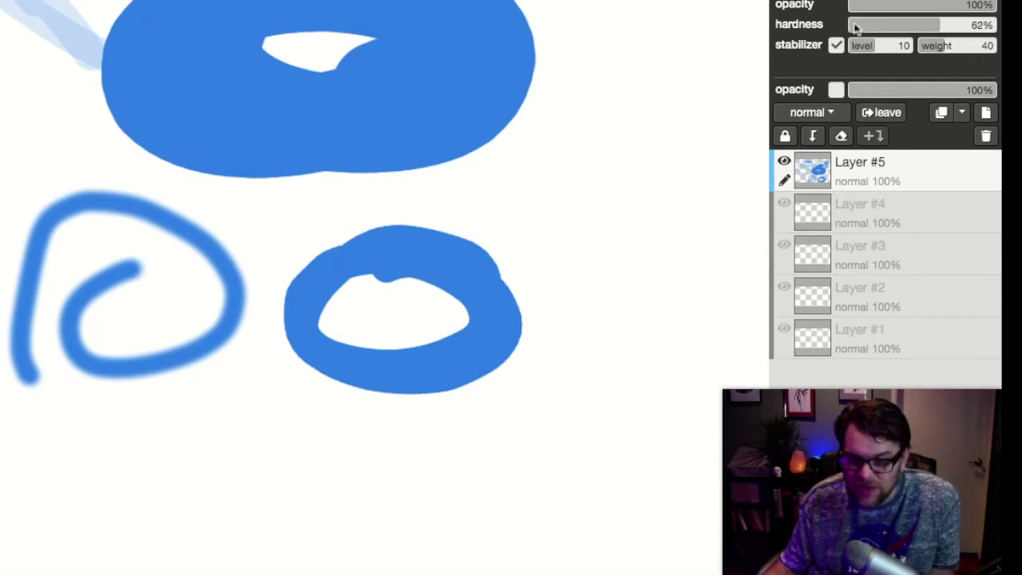
Draw a short diagonal stroke, then two firmer blue blobs at about 91% hardness
{"action": "left_click_drag", "start_coordinate": [669, 154], "coordinate": [582, 201]}
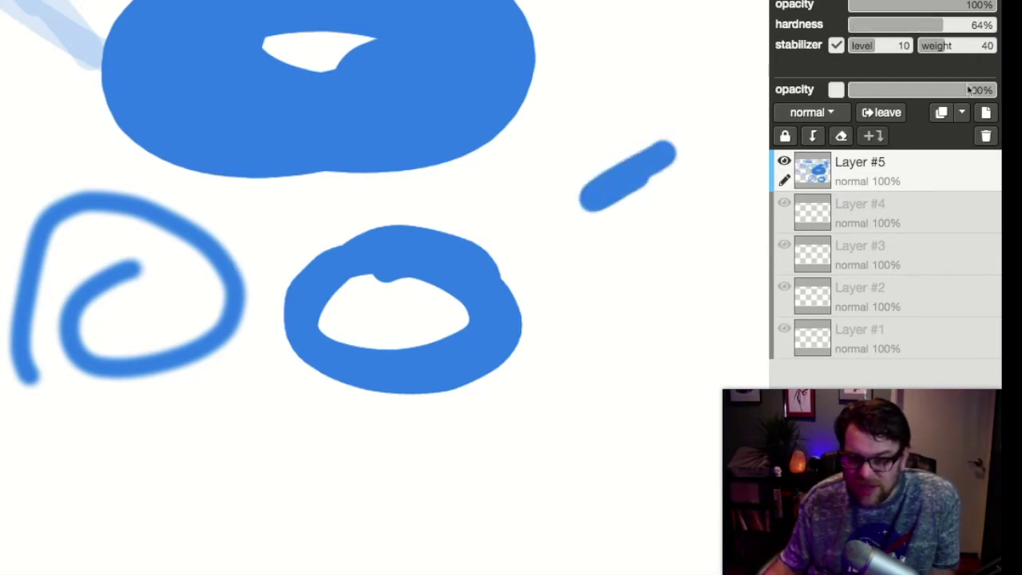
{"action": "left_click_drag", "start_coordinate": [947, 25], "coordinate": [981, 25]}
{"action": "left_click_drag", "start_coordinate": [495, 191], "coordinate": [639, 135]}
{"action": "left_click_drag", "start_coordinate": [607, 72], "coordinate": [662, 32]}
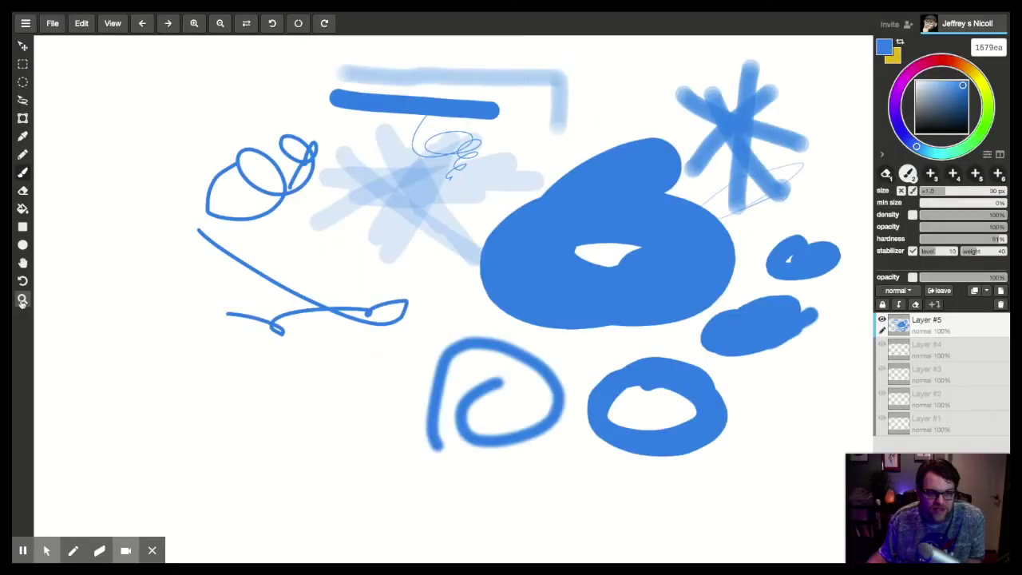
Zoom in on the small heart shape with the Zoom tool, scrolling in and out
{"action": "left_click", "coordinate": [64, 329]}
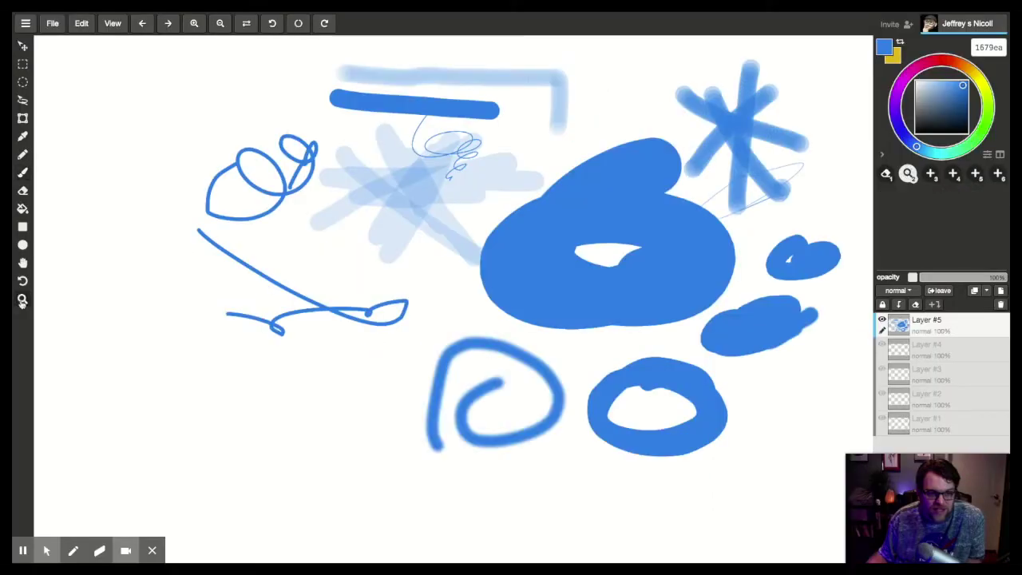
{"action": "left_click", "coordinate": [768, 261]}
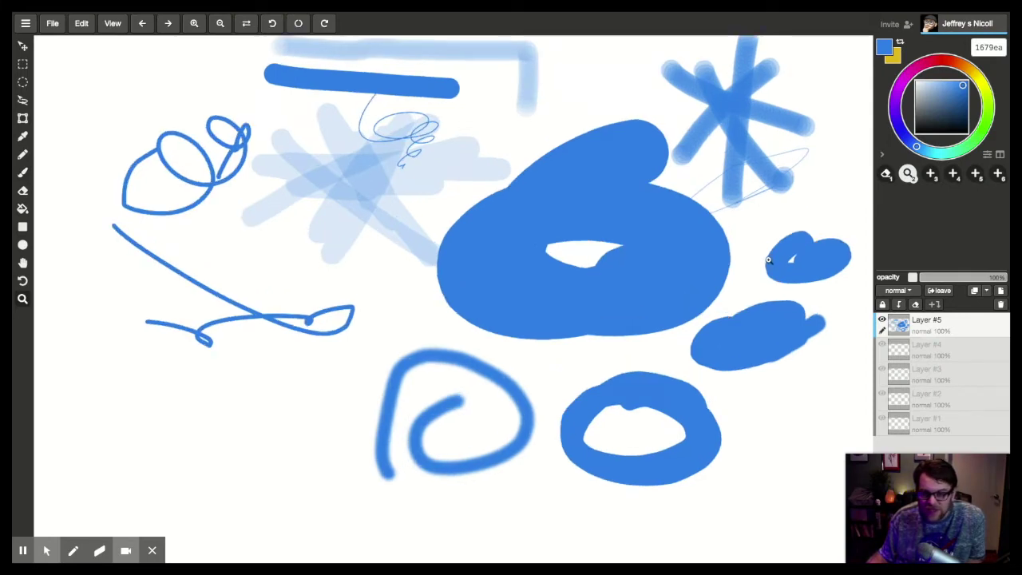
{"action": "left_click", "coordinate": [767, 261]}
{"action": "scroll", "coordinate": [771, 253], "scroll_direction": "down", "scroll_amount": 3}
{"action": "scroll", "coordinate": [778, 247], "scroll_direction": "up", "scroll_amount": 3}
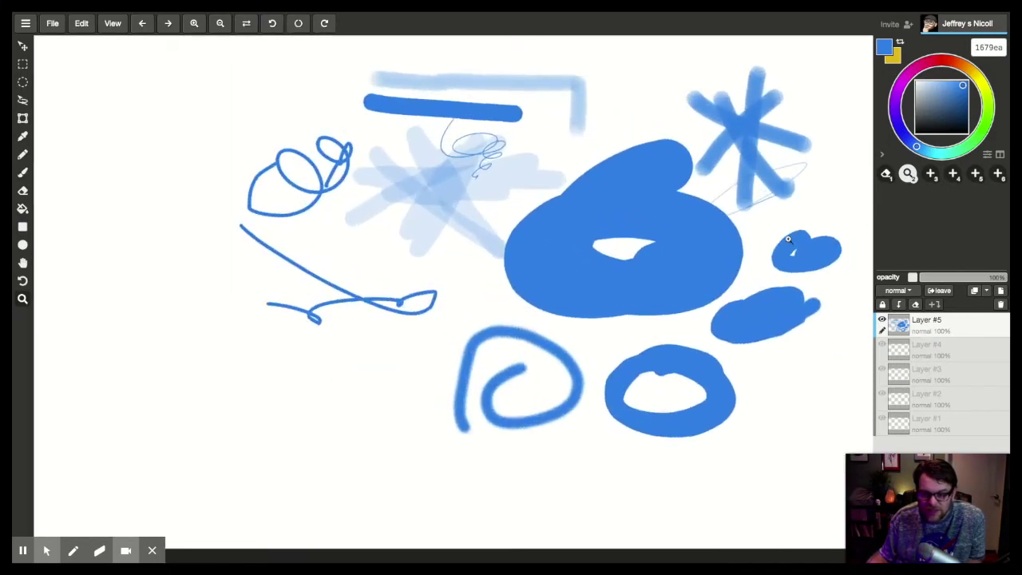
{"action": "scroll", "coordinate": [787, 239], "scroll_direction": "down", "scroll_amount": 2}
{"action": "scroll", "coordinate": [787, 238], "scroll_direction": "down", "scroll_amount": 2}
{"action": "scroll", "coordinate": [787, 239], "scroll_direction": "up", "scroll_amount": 5}
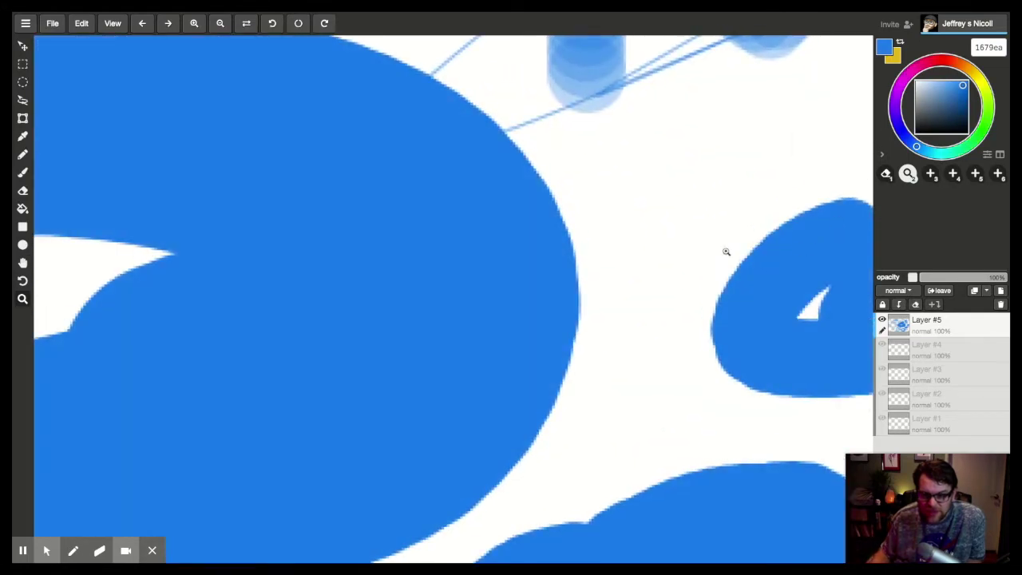
{"action": "scroll", "coordinate": [730, 239], "scroll_direction": "down", "scroll_amount": 2}
{"action": "scroll", "coordinate": [735, 230], "scroll_direction": "up", "scroll_amount": 4}
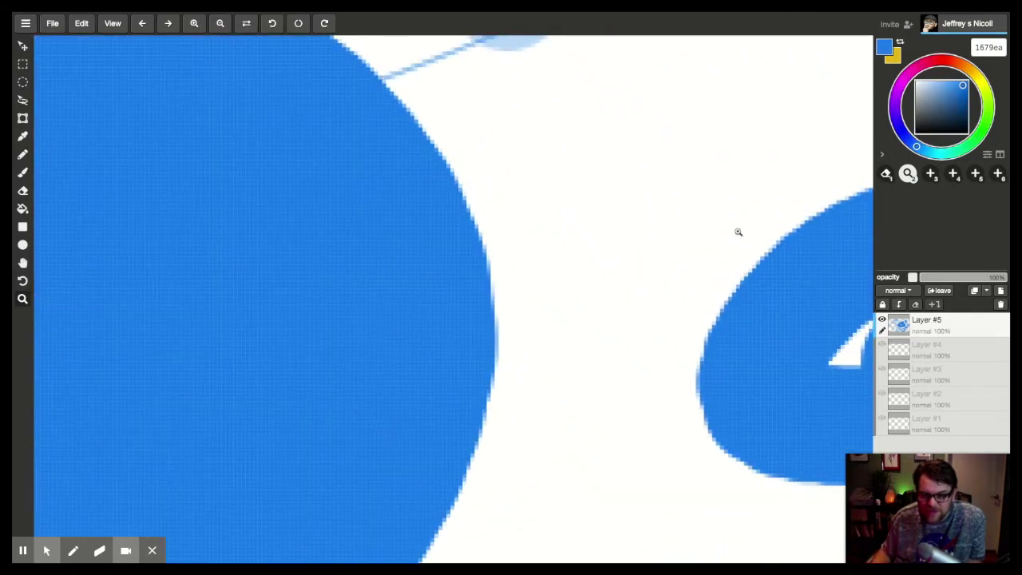
{"action": "scroll", "coordinate": [737, 231], "scroll_direction": "down", "scroll_amount": 8}
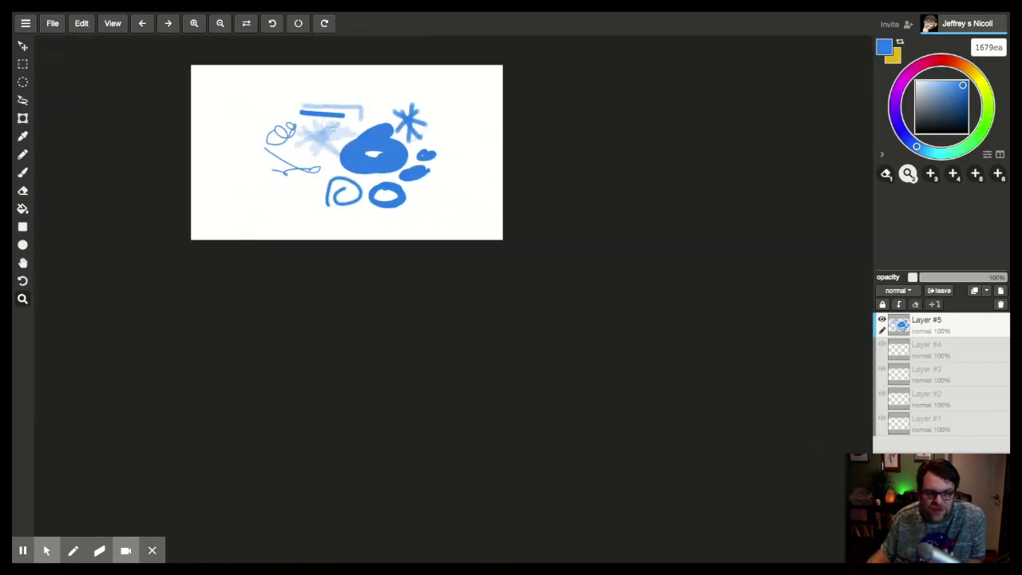
{"action": "scroll", "coordinate": [319, 120], "scroll_direction": "up", "scroll_amount": 10}
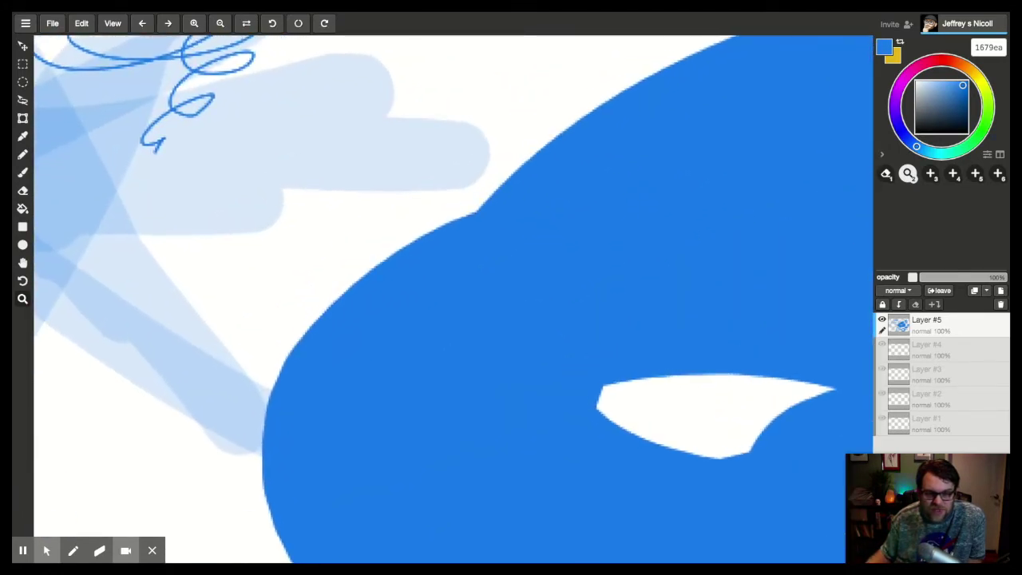
{"action": "scroll", "coordinate": [399, 224], "scroll_direction": "down", "scroll_amount": 8}
{"action": "scroll", "coordinate": [359, 159], "scroll_direction": "up", "scroll_amount": 4}
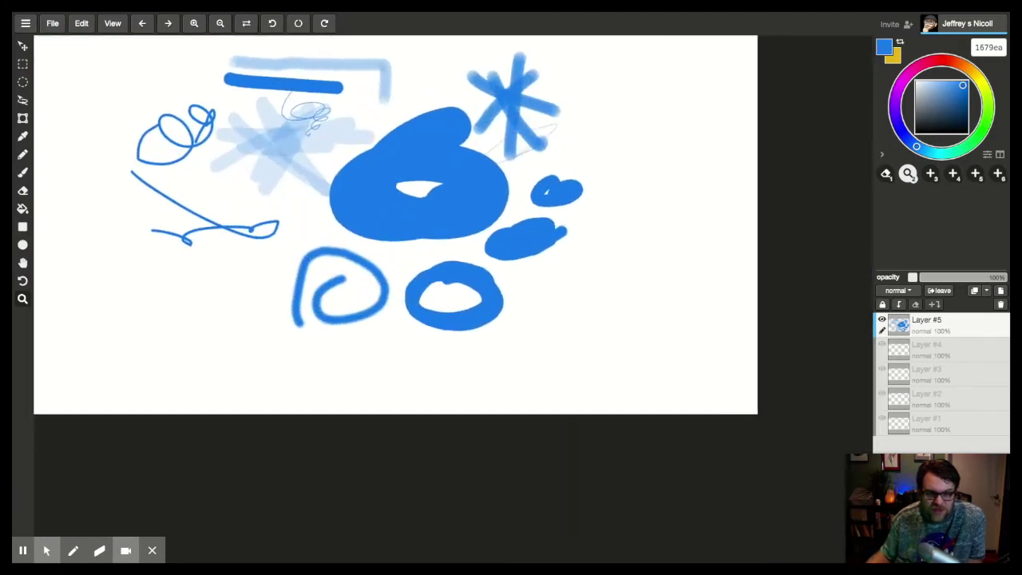
{"action": "scroll", "coordinate": [373, 134], "scroll_direction": "up", "scroll_amount": 2}
Pan the view with the Hand tool onto the upper-left strokes
{"action": "key", "text": "h"}
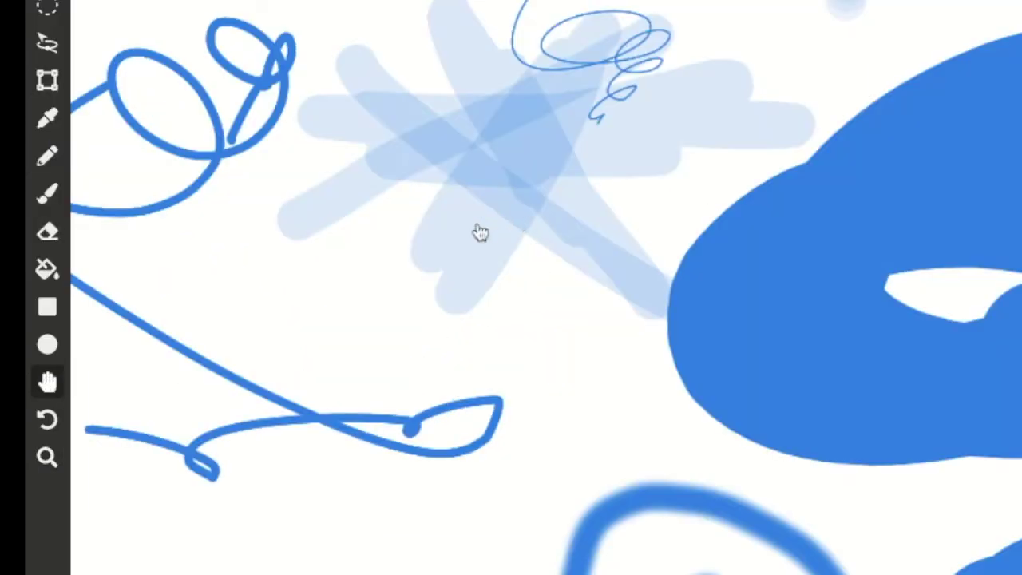
{"action": "scroll", "coordinate": [510, 223], "scroll_direction": "up", "scroll_amount": 8}
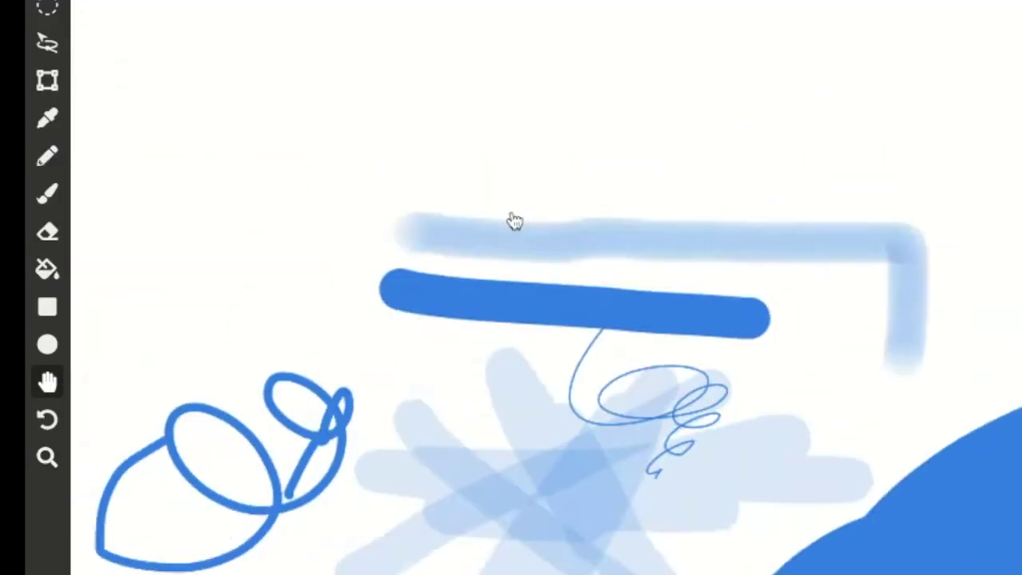
{"action": "left_click_drag", "start_coordinate": [514, 221], "coordinate": [753, 70]}
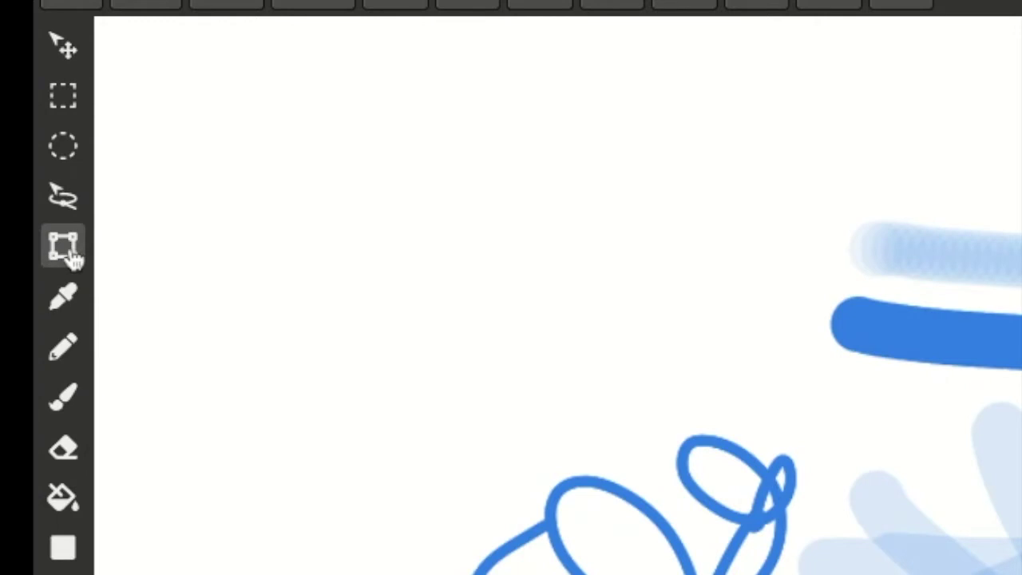
Shrink the whole Layer #5 drawing with the Transform tool and move it toward the canvas centre
{"action": "left_click", "coordinate": [70, 257]}
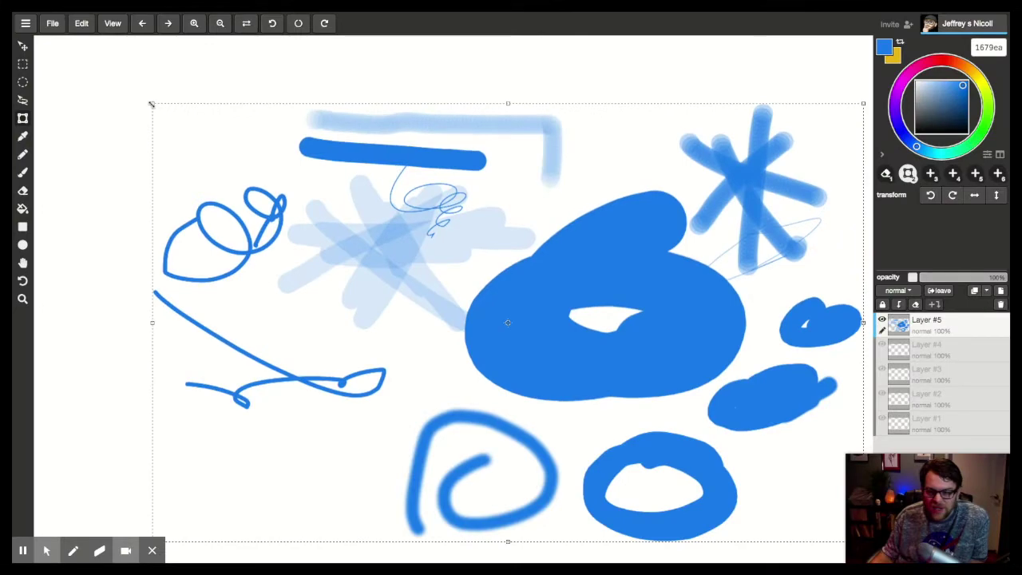
{"action": "mouse_move", "coordinate": [422, 205]}
{"action": "left_mouse_down"}
{"action": "mouse_move", "coordinate": [578, 416]}
{"action": "mouse_move", "coordinate": [609, 423]}
{"action": "mouse_move", "coordinate": [1021, 0]}
{"action": "left_mouse_up"}
{"action": "mouse_move", "coordinate": [381, 14]}
{"action": "left_mouse_down"}
{"action": "mouse_move", "coordinate": [564, 348]}
{"action": "mouse_move", "coordinate": [532, 281]}
{"action": "left_mouse_up"}
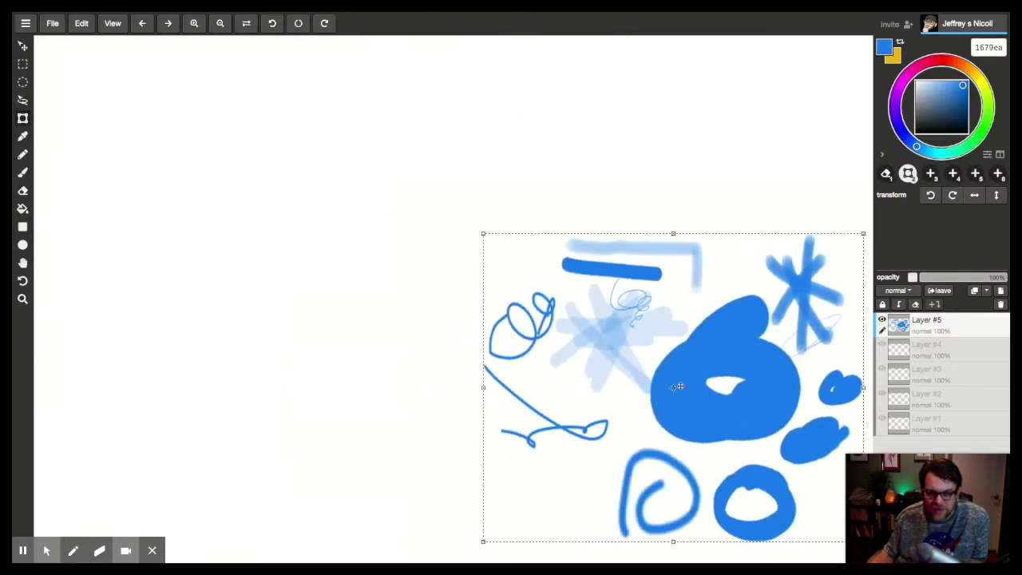
{"action": "mouse_move", "coordinate": [677, 386]}
{"action": "left_mouse_down"}
{"action": "mouse_move", "coordinate": [312, 252]}
{"action": "mouse_move", "coordinate": [487, 239]}
{"action": "mouse_move", "coordinate": [533, 269]}
{"action": "left_mouse_up"}
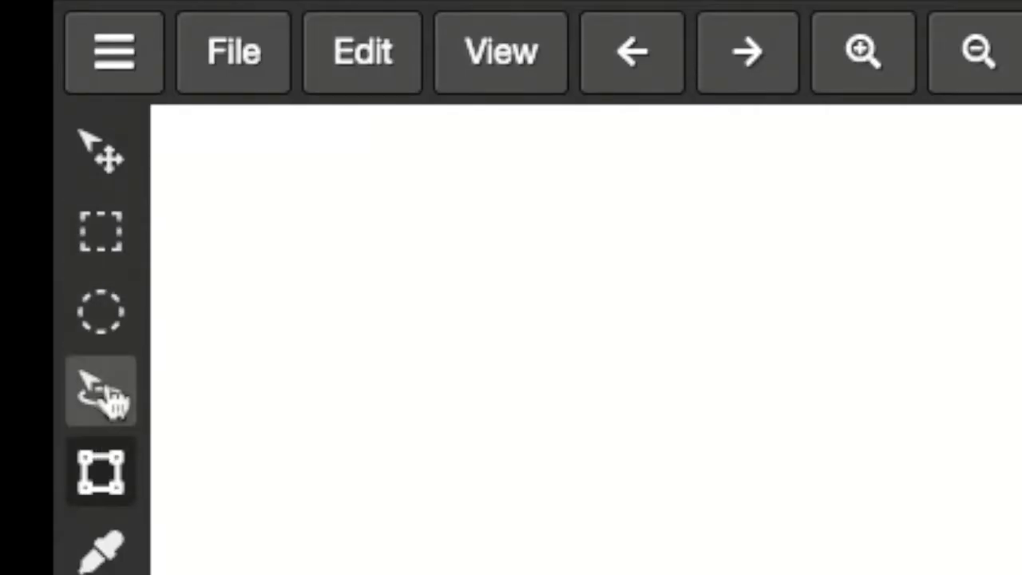
Select the middle part of the drawing with the Marquee tool and move it
{"action": "left_click", "coordinate": [108, 251]}
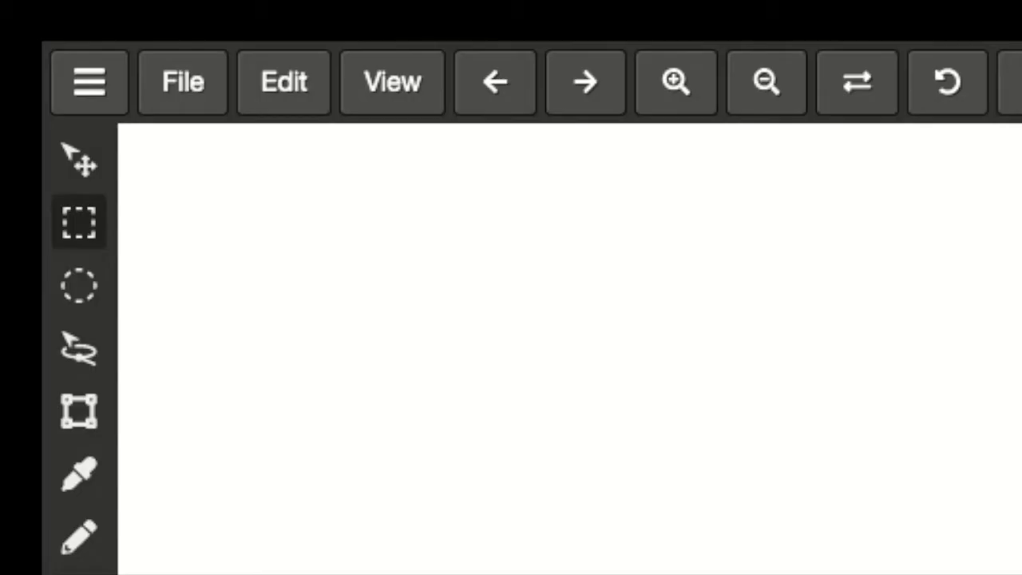
{"action": "left_click", "coordinate": [79, 160]}
{"action": "left_click_drag", "start_coordinate": [539, 238], "coordinate": [562, 409]}
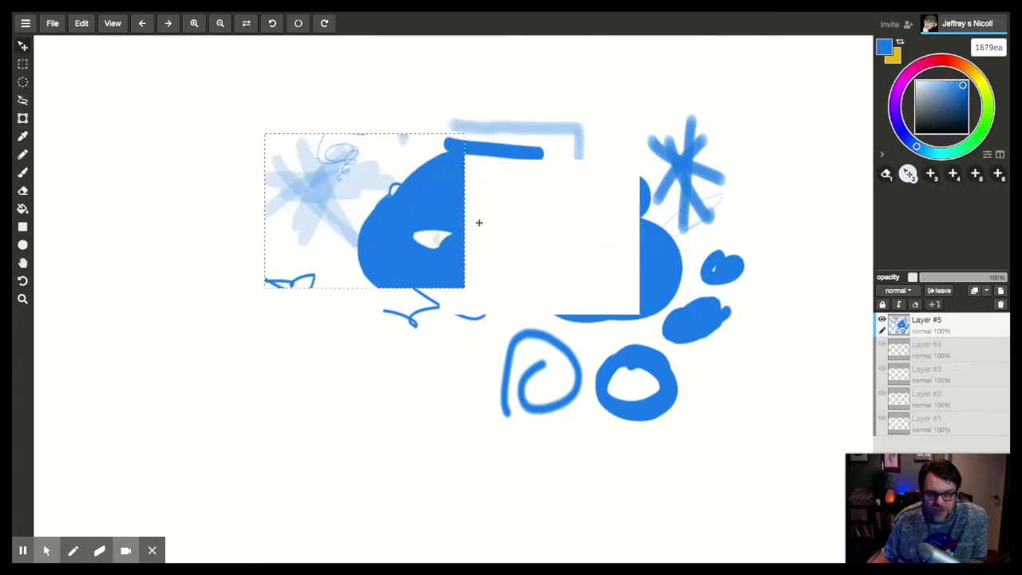
{"action": "mouse_move", "coordinate": [479, 223]}
{"action": "left_mouse_down"}
{"action": "mouse_move", "coordinate": [400, 248]}
{"action": "mouse_move", "coordinate": [504, 229]}
{"action": "mouse_move", "coordinate": [479, 225]}
{"action": "left_mouse_up"}
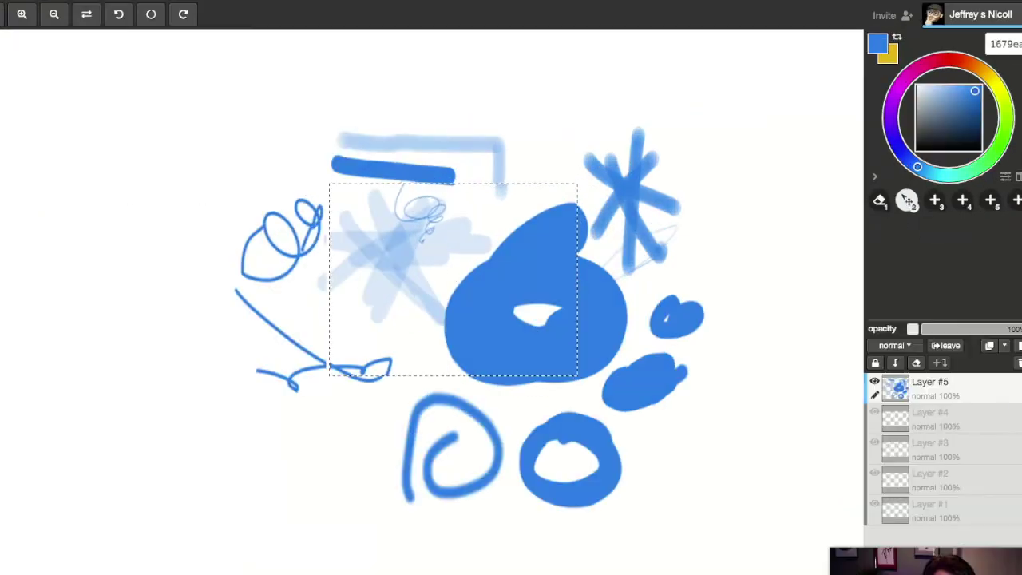
Squeeze the selected chunk into a smaller box using the Transform handles
{"action": "left_click", "coordinate": [23, 118]}
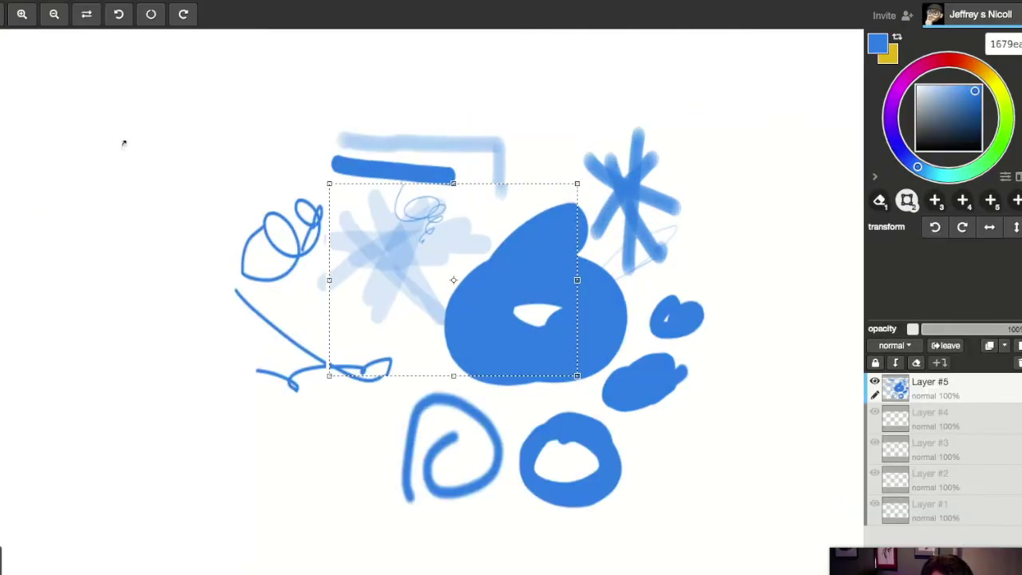
{"action": "left_click_drag", "start_coordinate": [329, 183], "coordinate": [451, 268]}
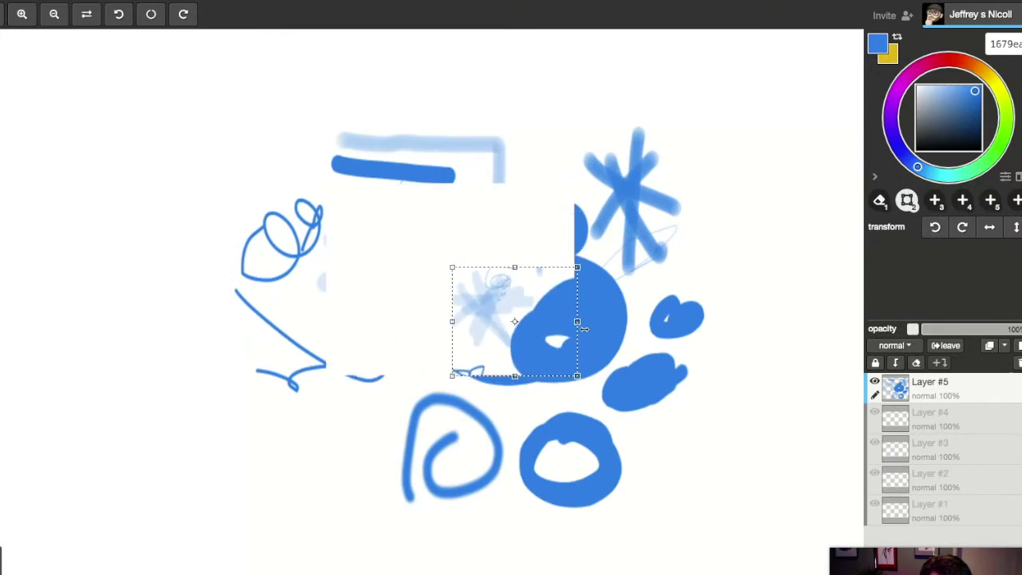
{"action": "left_click_drag", "start_coordinate": [577, 322], "coordinate": [554, 323]}
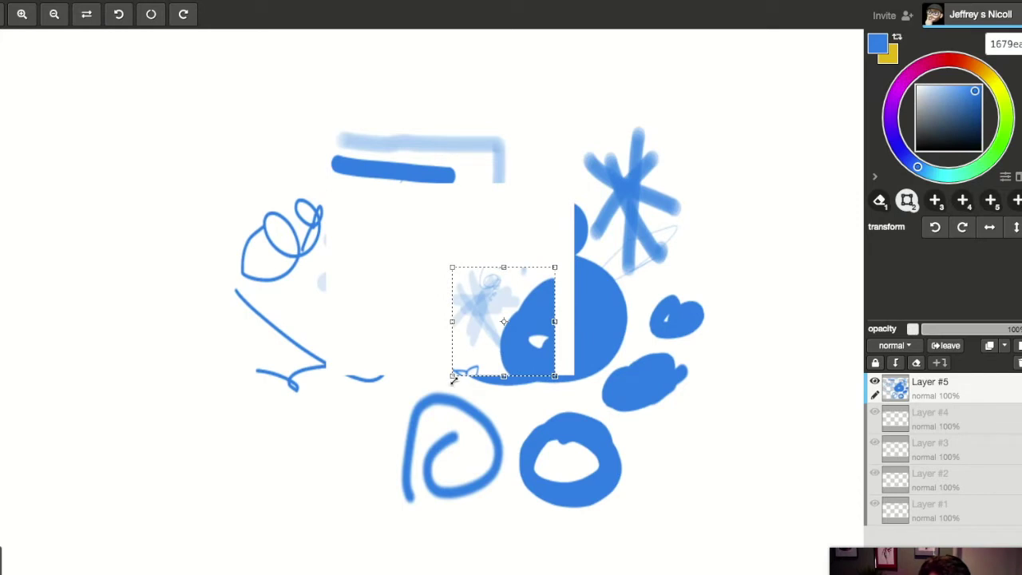
{"action": "left_click_drag", "start_coordinate": [452, 376], "coordinate": [414, 348]}
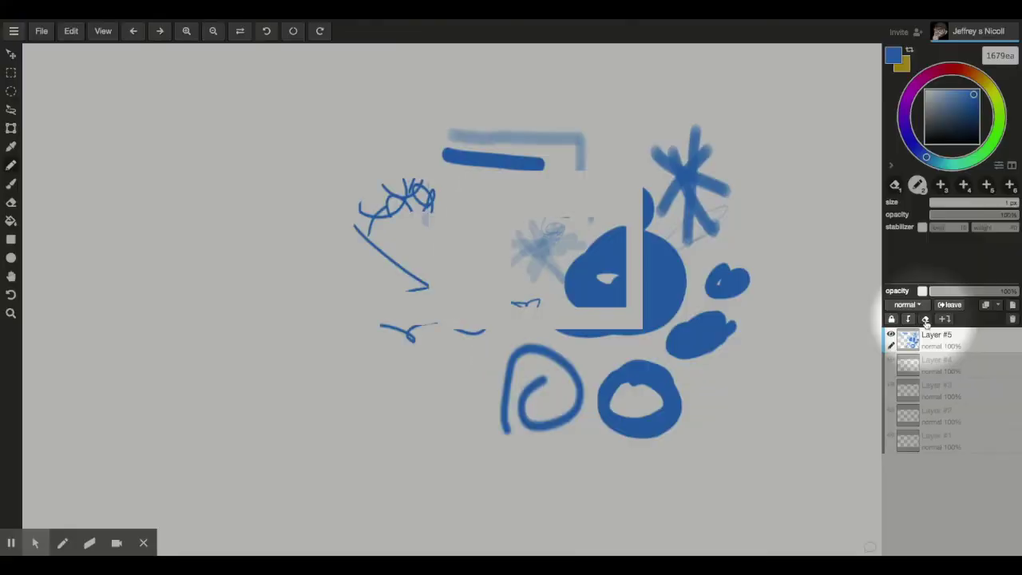
Clear Layer #5's scribbles and draw a solid blue rectangle left of the canvas centre
{"action": "left_click", "coordinate": [658, 254]}
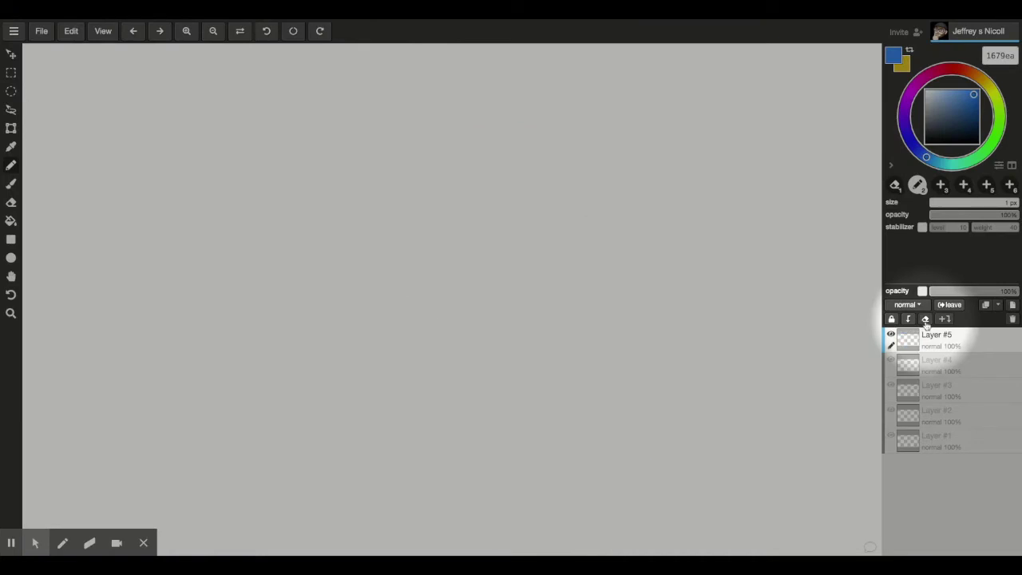
{"action": "key", "text": "i"}
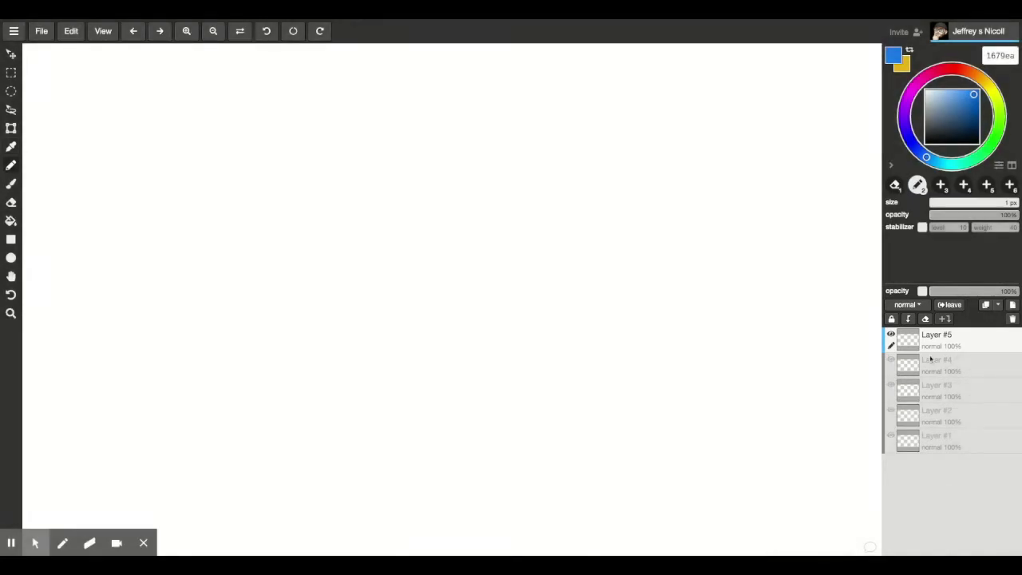
{"action": "left_click", "coordinate": [939, 355]}
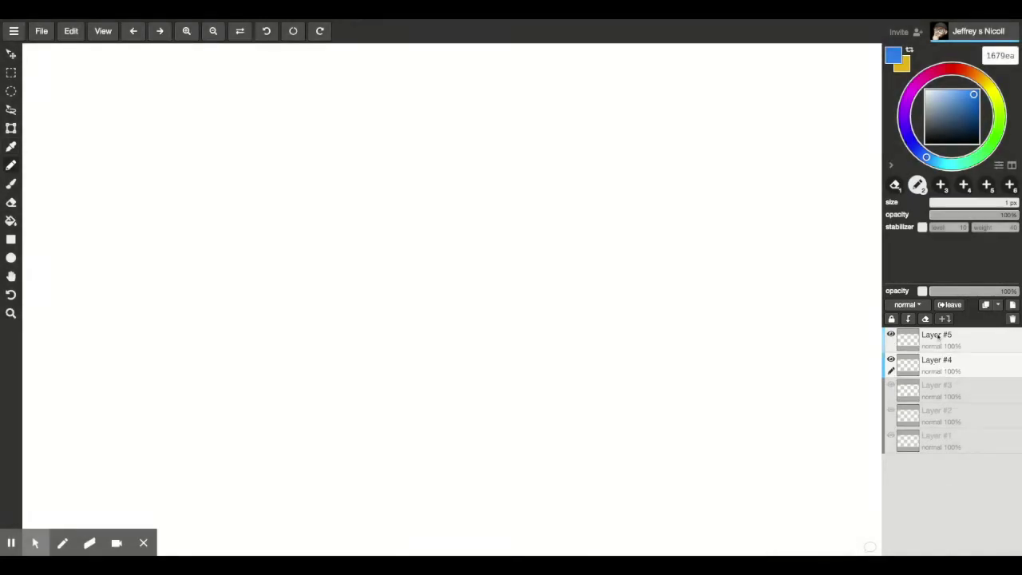
{"action": "left_click", "coordinate": [936, 336]}
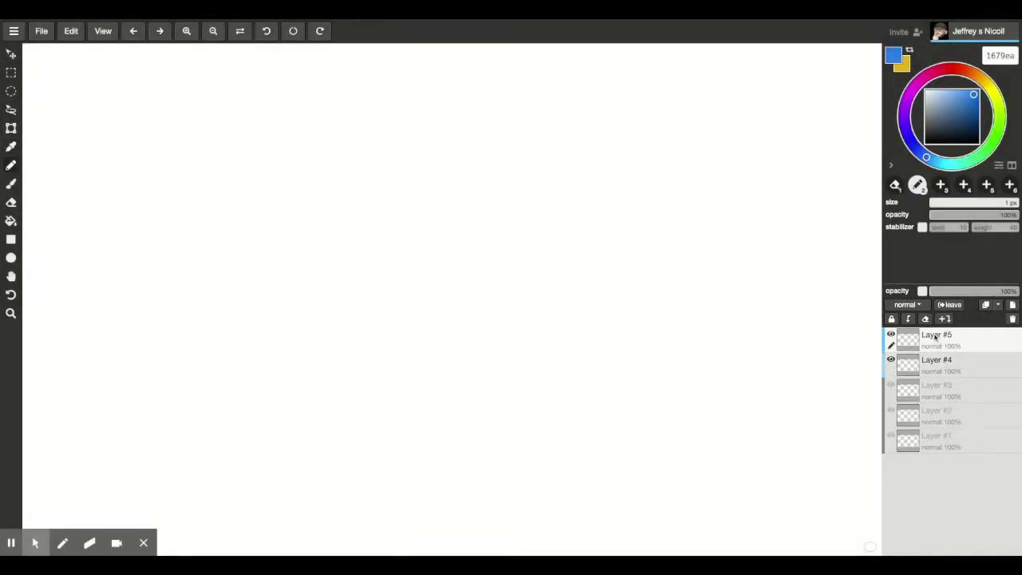
{"action": "left_click", "coordinate": [12, 240]}
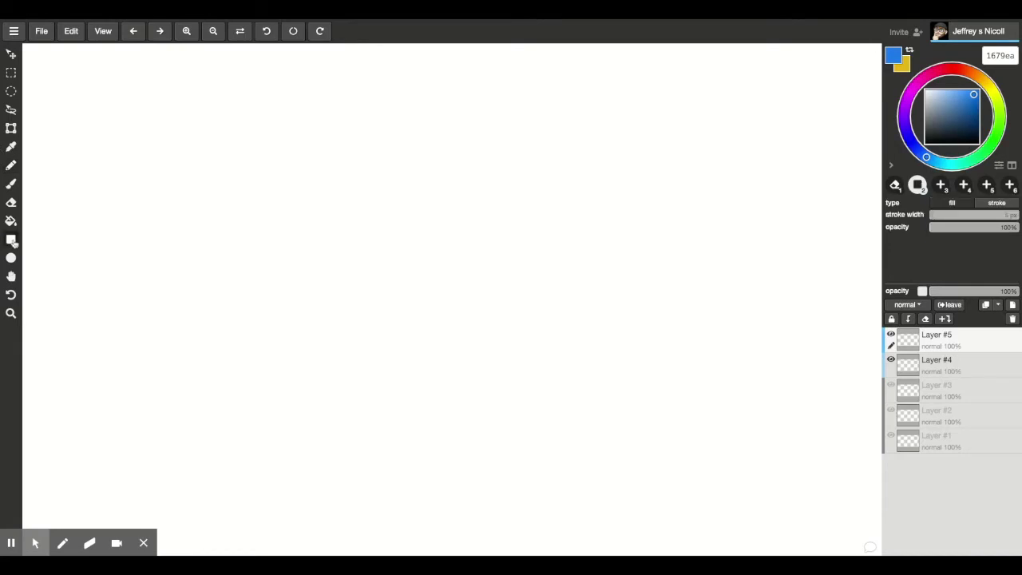
{"action": "mouse_move", "coordinate": [201, 196]}
{"action": "left_mouse_down"}
{"action": "mouse_move", "coordinate": [342, 320]}
{"action": "mouse_move", "coordinate": [538, 432]}
{"action": "left_mouse_up"}
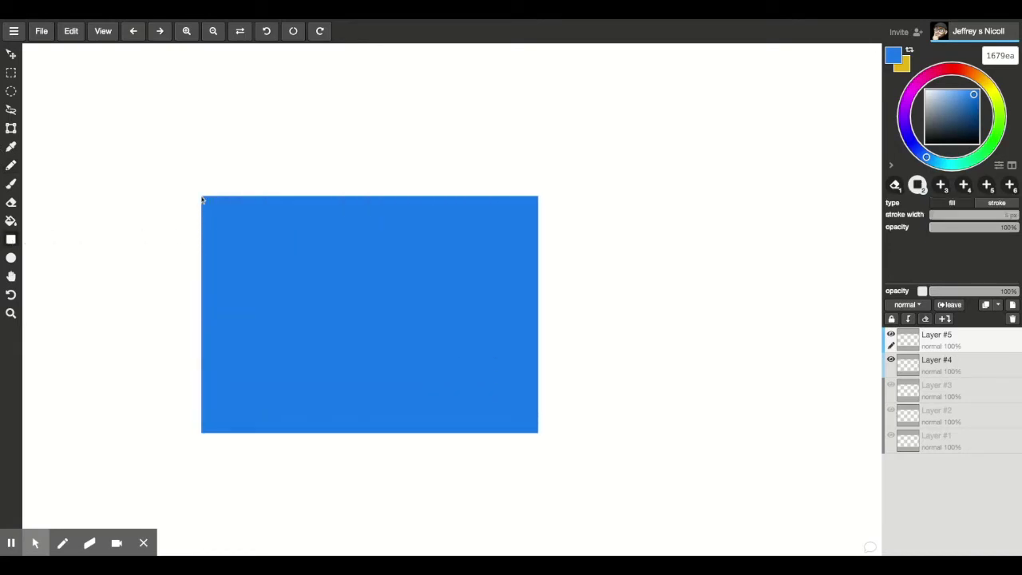
Draw a large red circle on Layer #4 overlapping the rectangle, then move Layer #4 up
{"action": "left_click", "coordinate": [959, 364]}
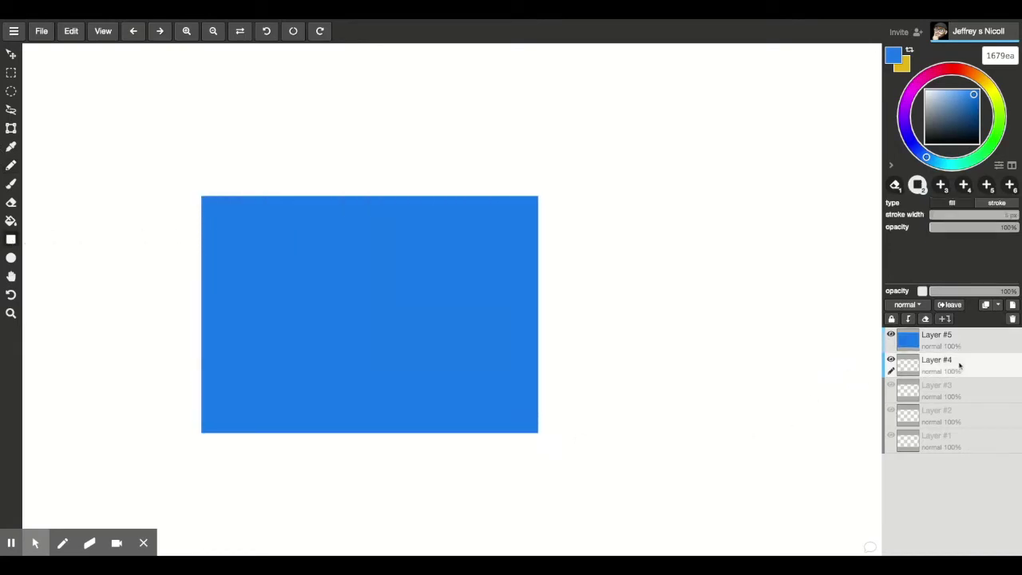
{"action": "left_click", "coordinate": [938, 71]}
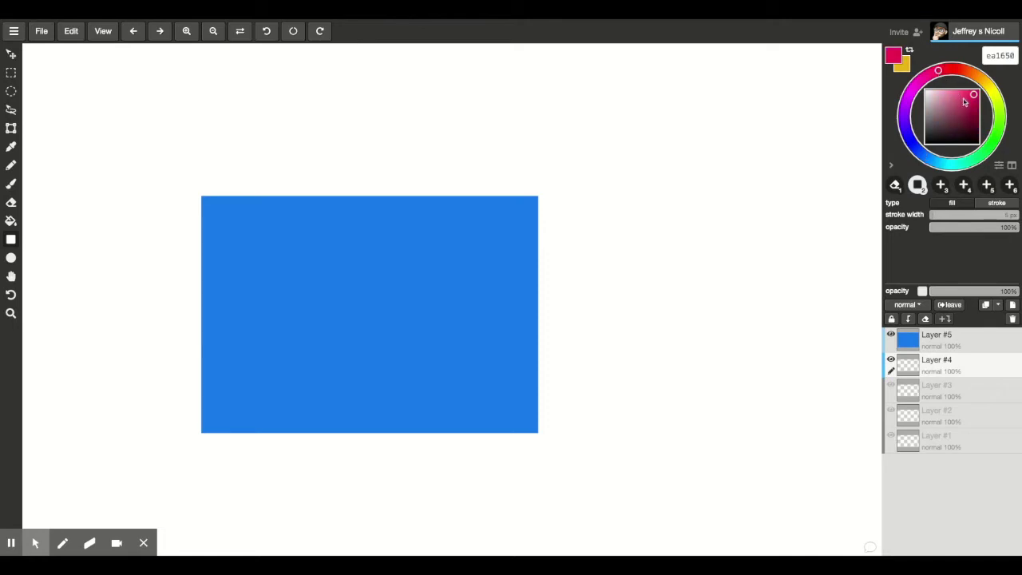
{"action": "left_click", "coordinate": [10, 257]}
{"action": "left_click_drag", "start_coordinate": [404, 142], "coordinate": [730, 469]}
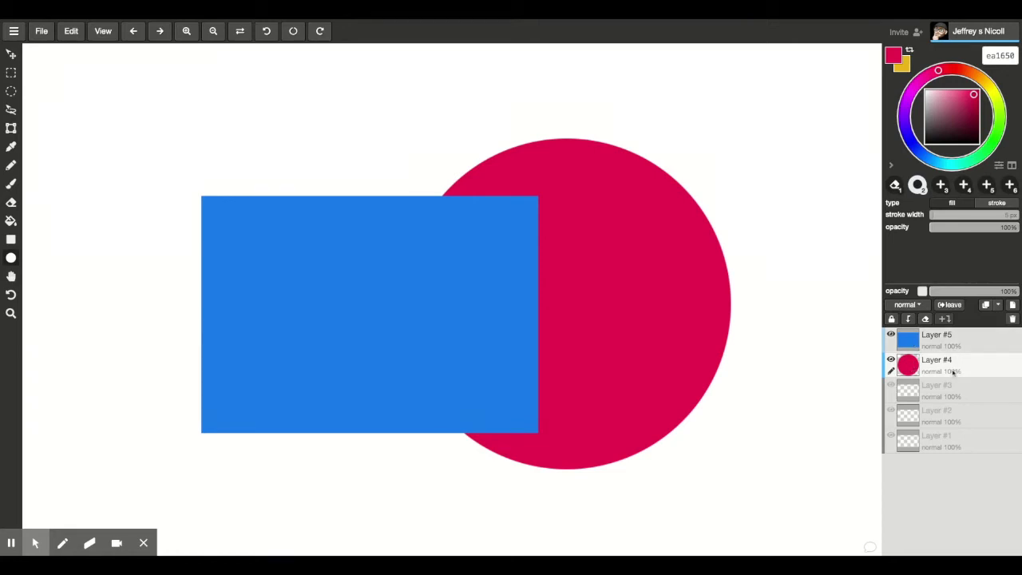
{"action": "key", "text": "ctrl+bracketright"}
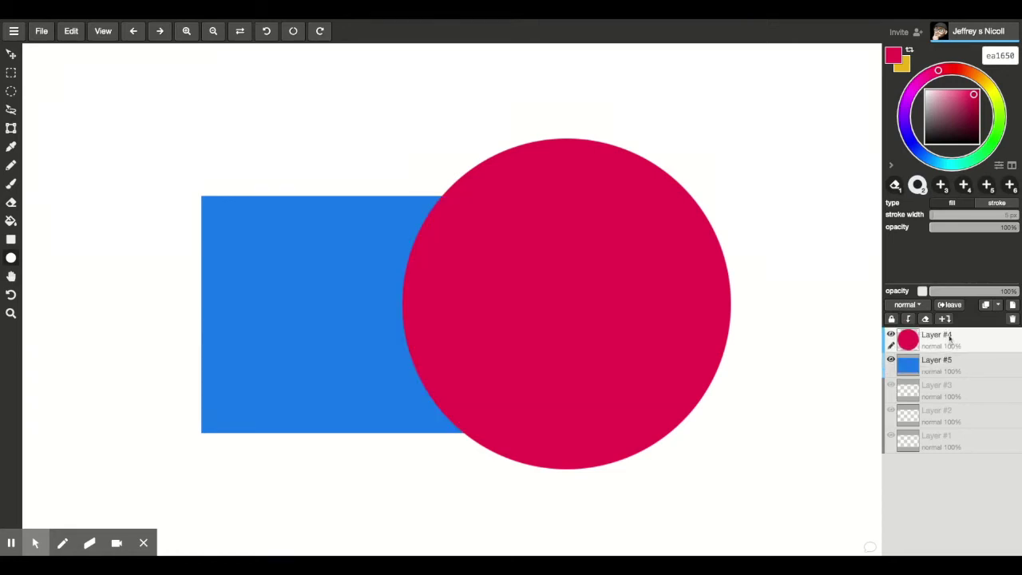
Reorder layers with Ctrl+[ / Ctrl+] and dragging, ending with Layer #5 directly under Layer #4
{"action": "key", "text": "ctrl+bracketleft"}
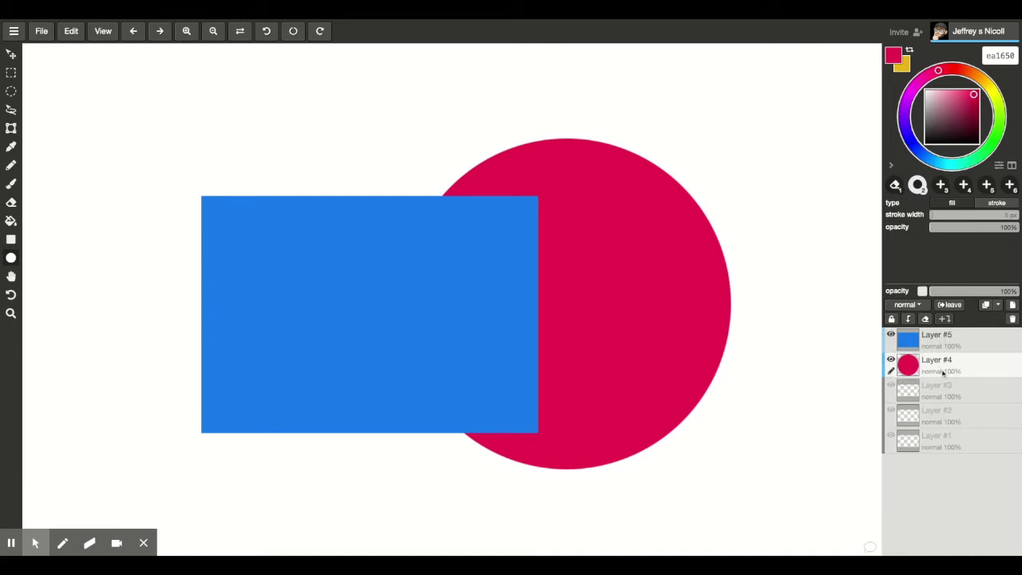
{"action": "key", "text": "ctrl+bracketright"}
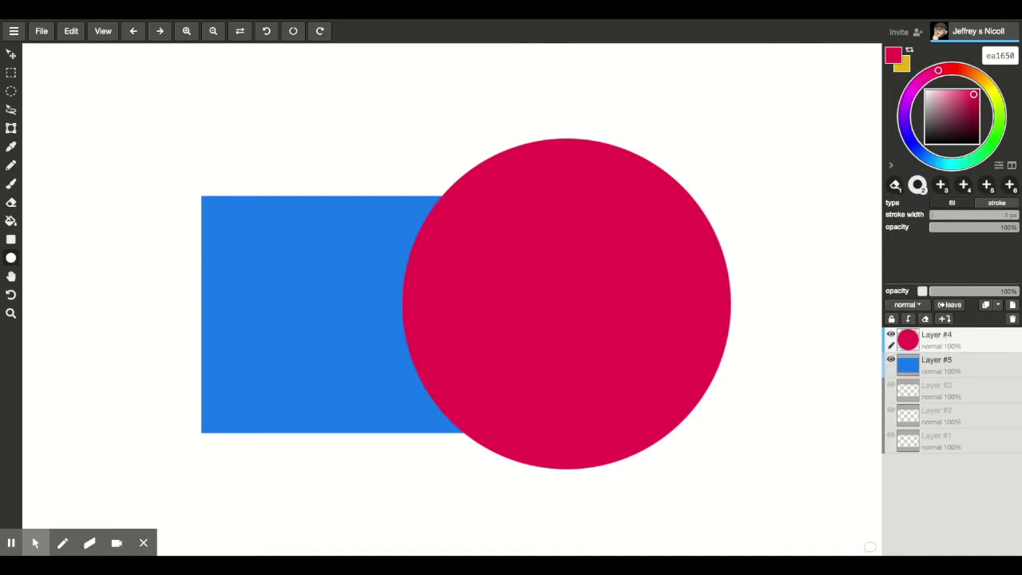
{"action": "key", "text": "ctrl+bracketleft"}
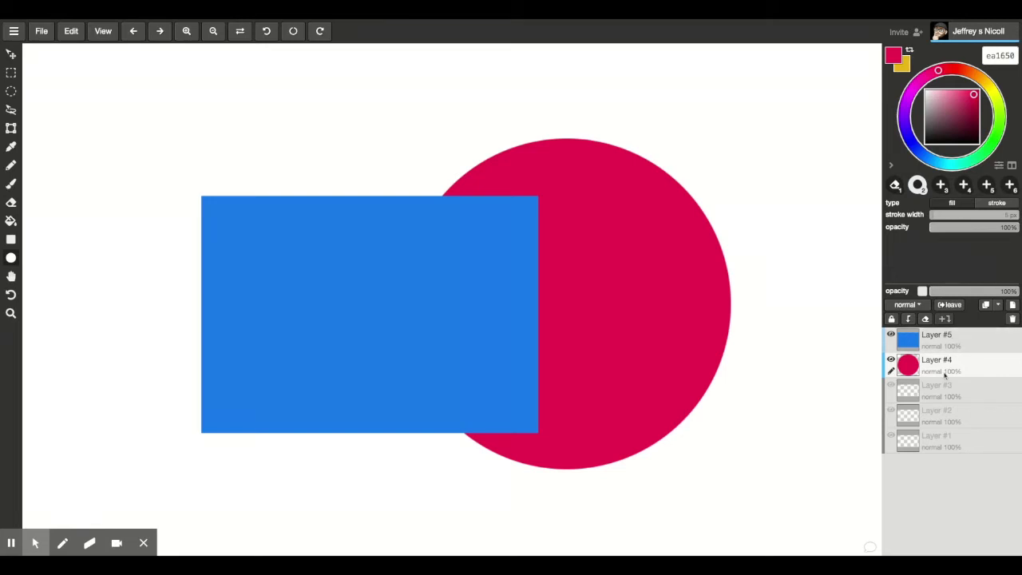
{"action": "left_click_drag", "start_coordinate": [943, 349], "coordinate": [945, 437]}
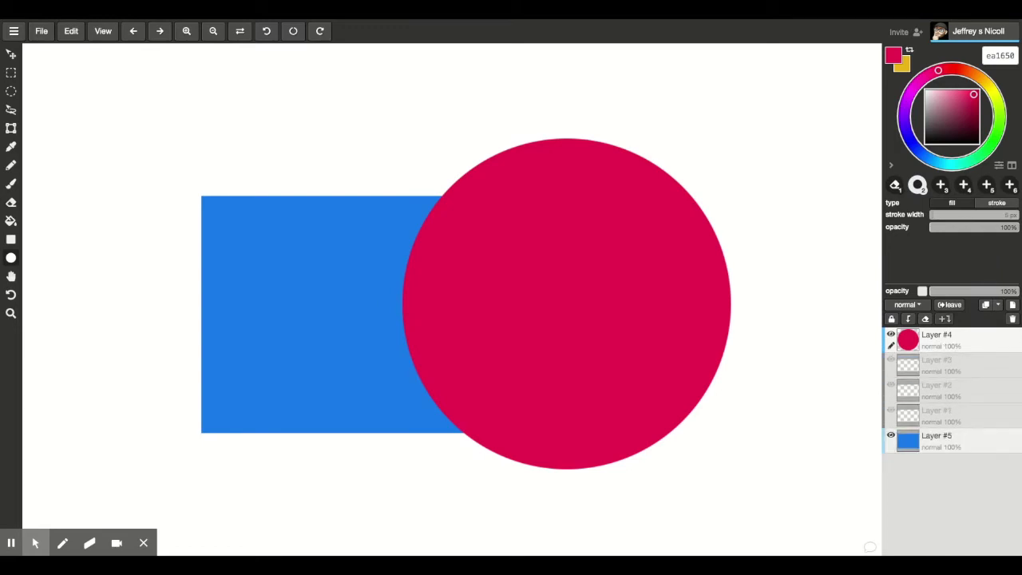
{"action": "left_click_drag", "start_coordinate": [944, 437], "coordinate": [944, 363]}
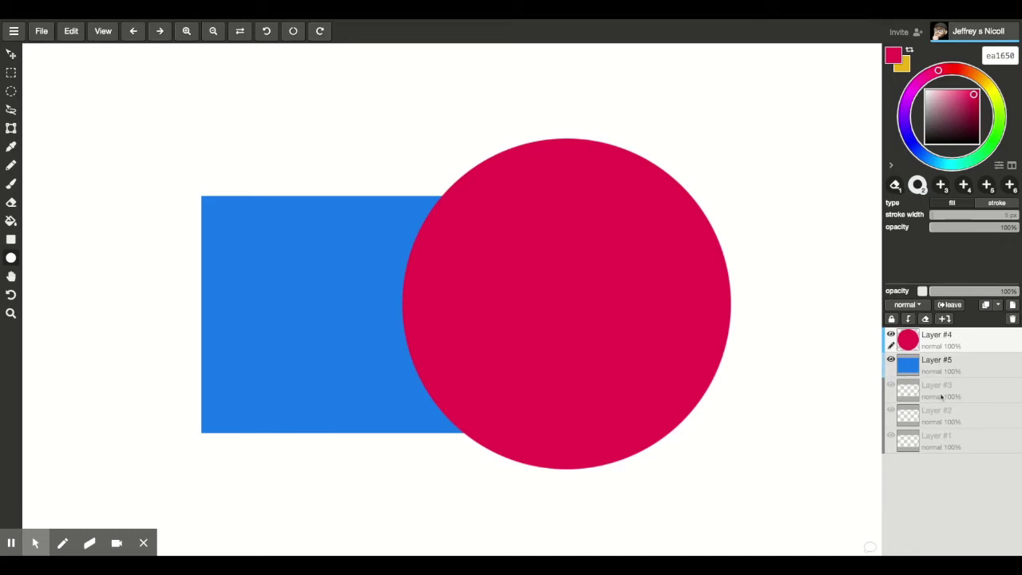
Take Layer #3 as the active layer, swap the colours, and open its name for renaming
{"action": "left_click", "coordinate": [936, 390]}
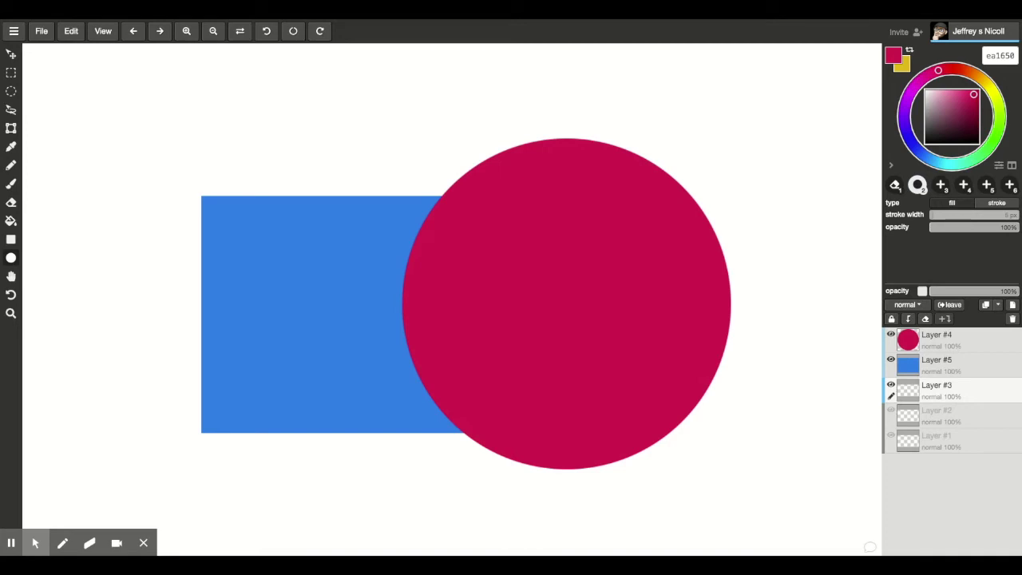
{"action": "key", "text": "x"}
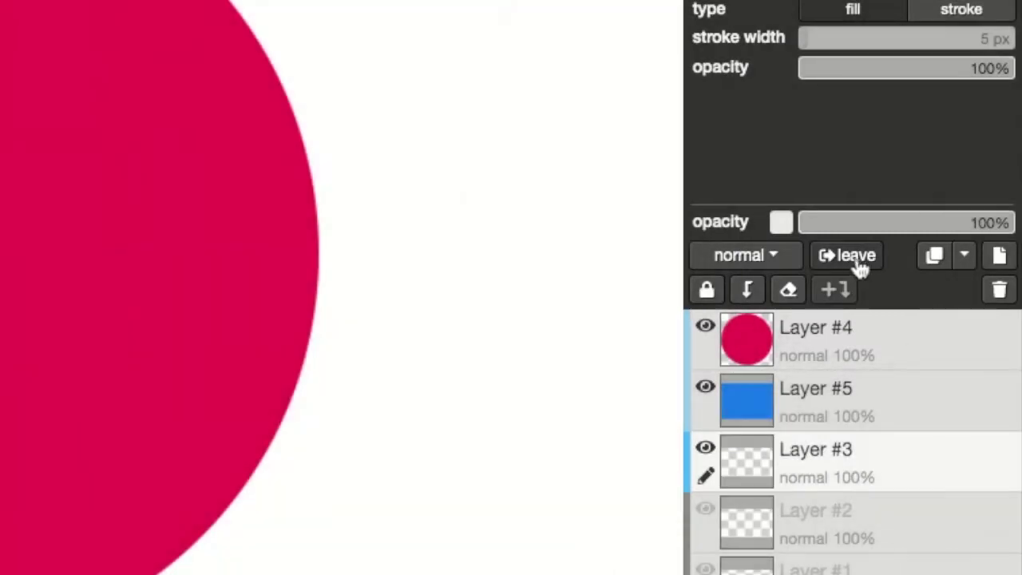
{"action": "left_click", "coordinate": [855, 257]}
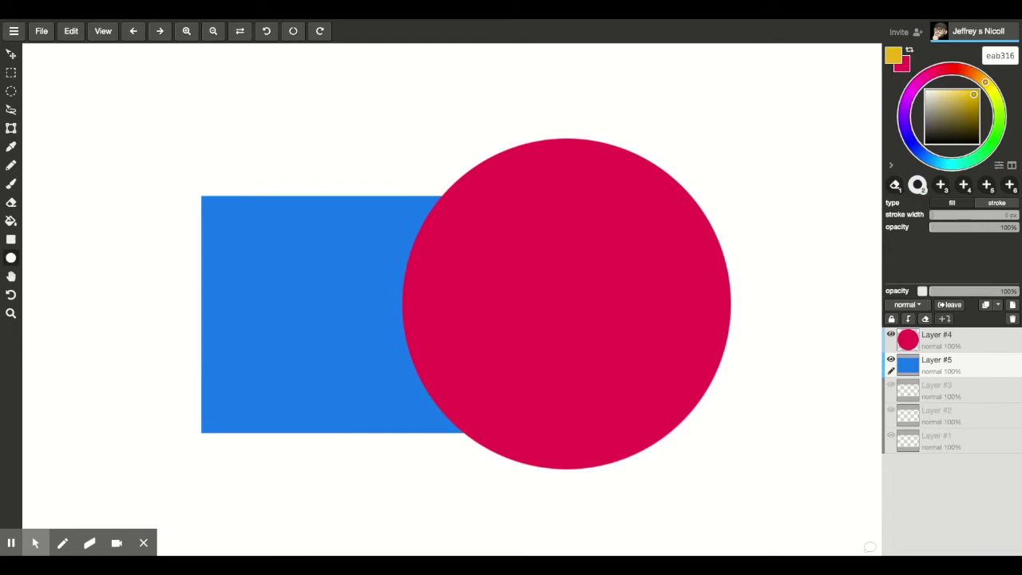
{"action": "left_click", "coordinate": [931, 392]}
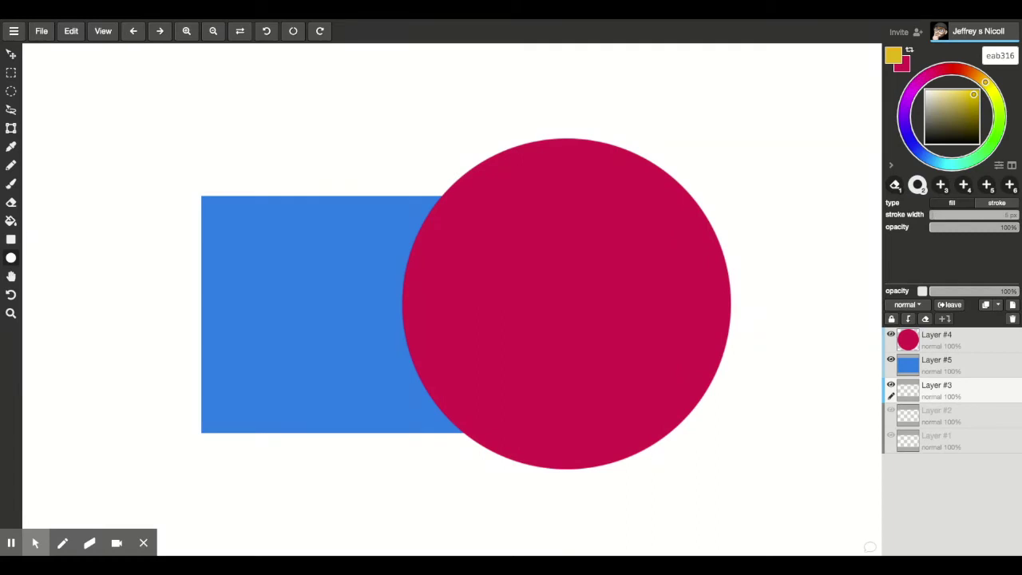
{"action": "double_click", "coordinate": [944, 389]}
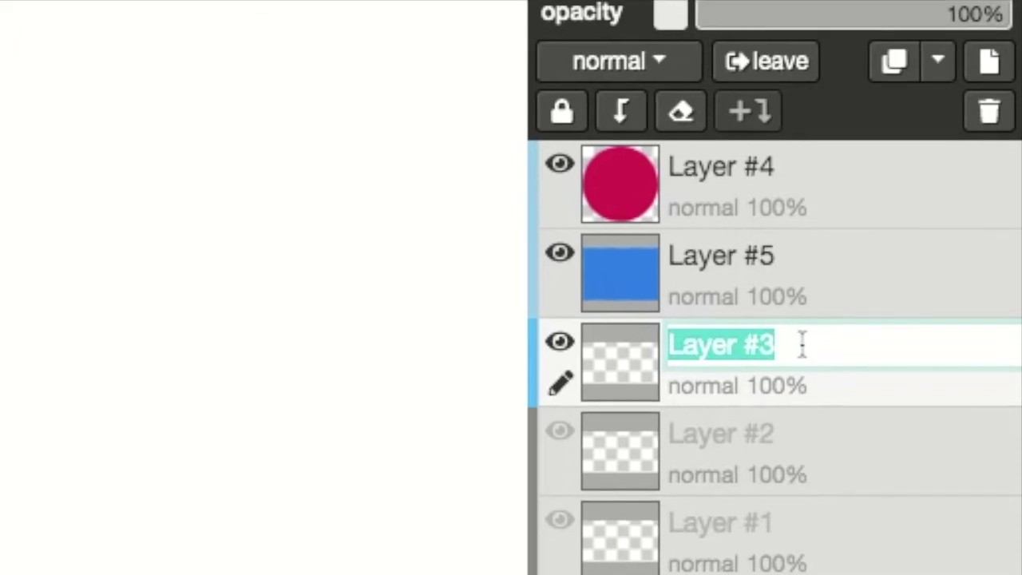
Rename Layer #3 to a person's full name, then start renaming Layer #5
{"action": "type", "text": "Jre"}
{"action": "key", "text": "BackSpace"}
{"action": "key", "text": "BackSpace"}
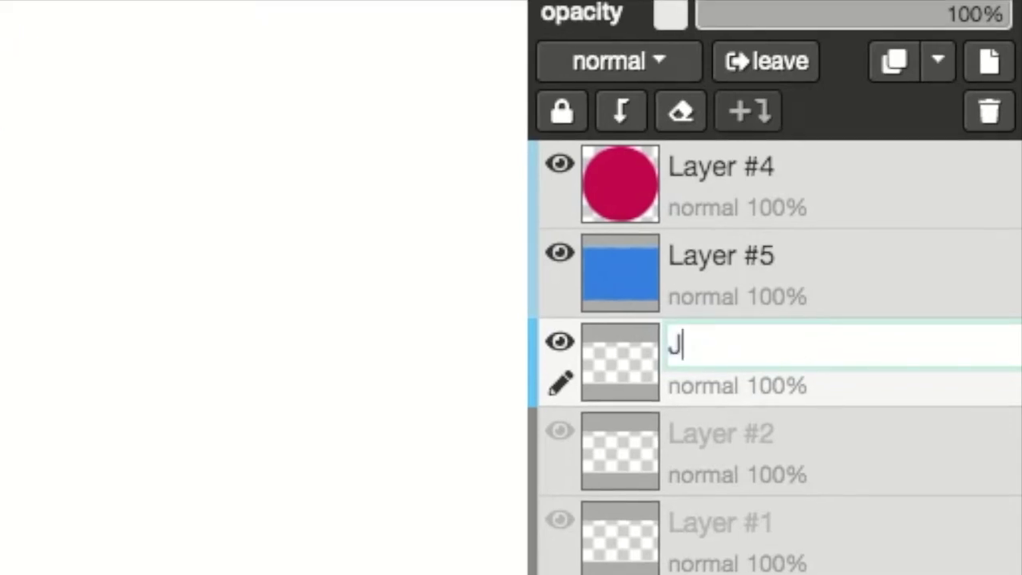
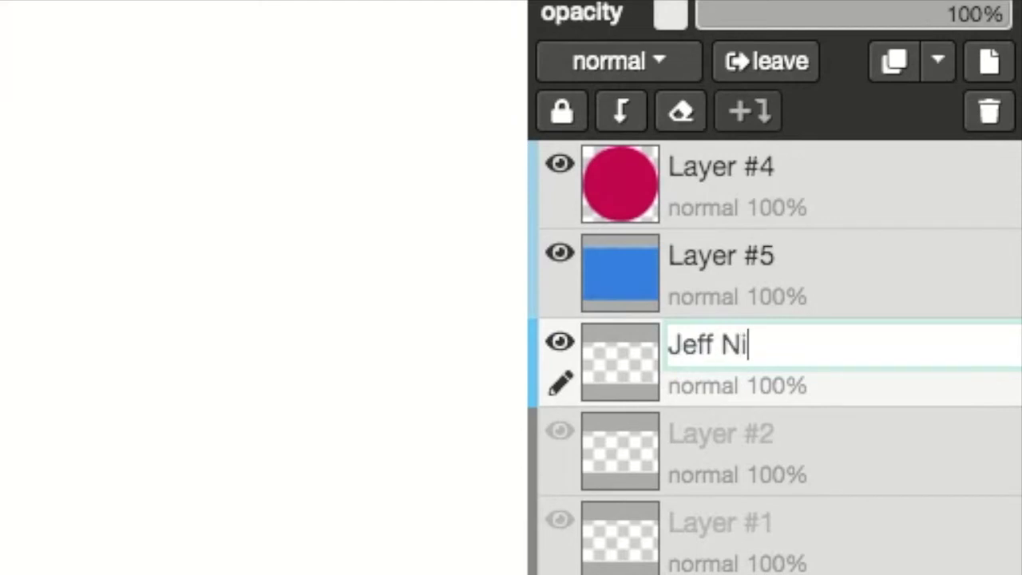
{"action": "key", "text": "Return"}
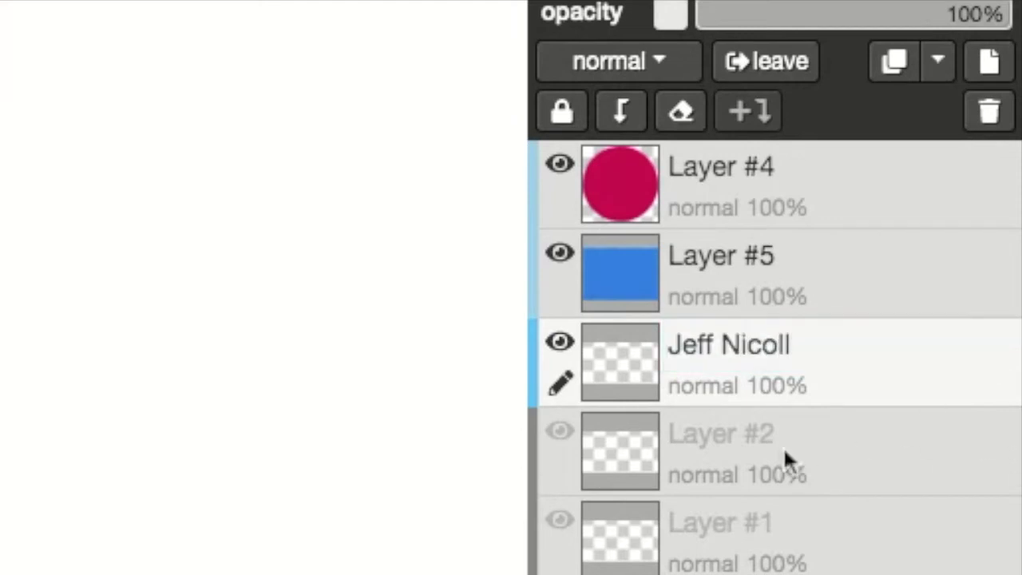
{"action": "left_click", "coordinate": [779, 266]}
{"action": "left_click", "coordinate": [781, 264]}
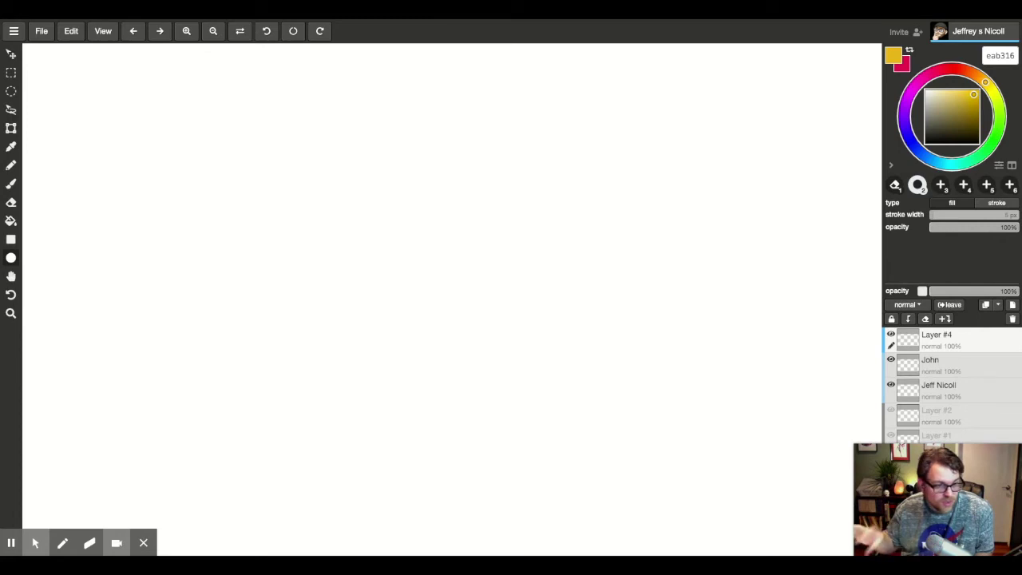
In File > Drawing Settings, become admin of this drawing and save the settings
{"action": "key", "text": "alt+f"}
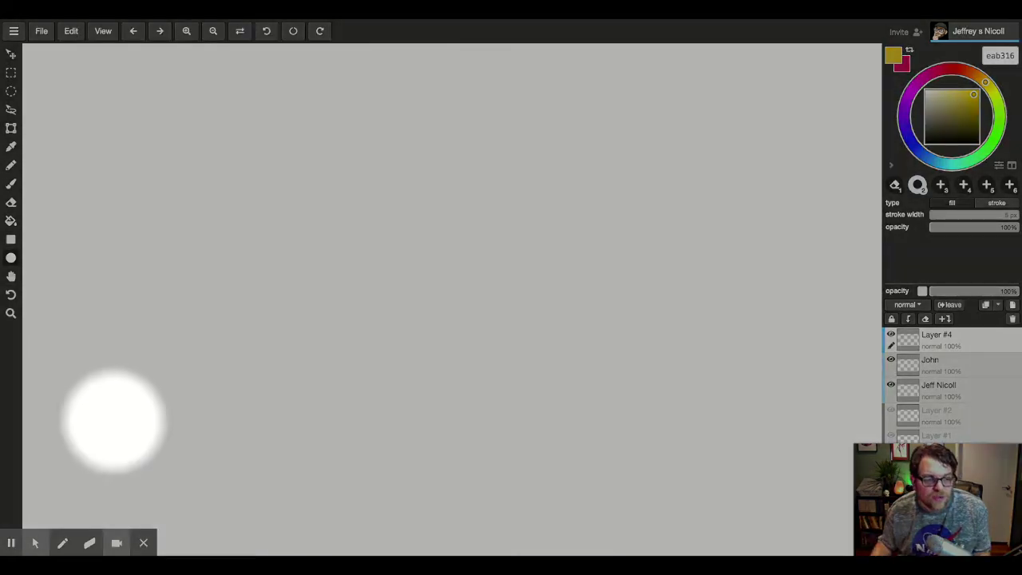
{"action": "left_click", "coordinate": [42, 31]}
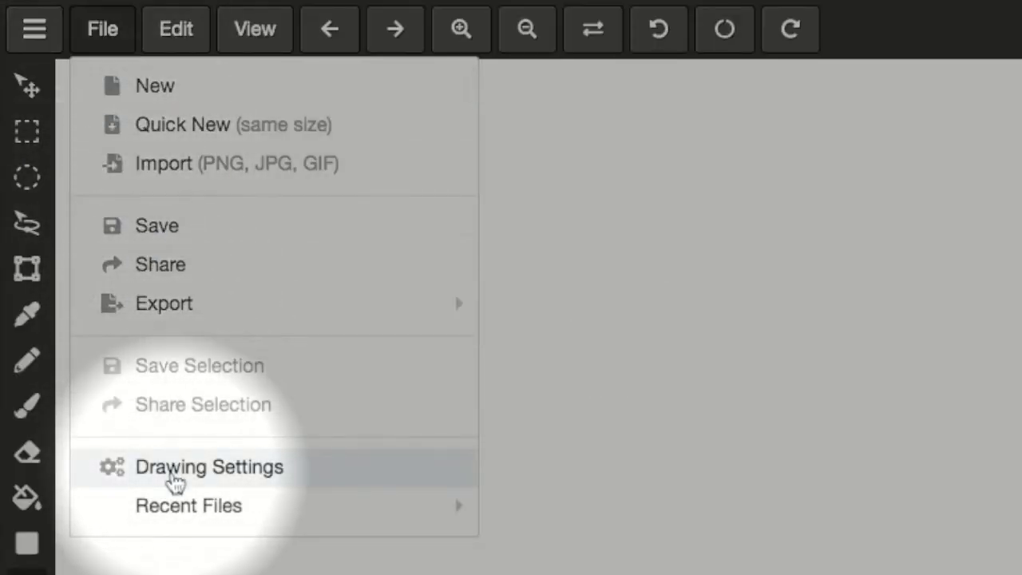
{"action": "left_click", "coordinate": [172, 472]}
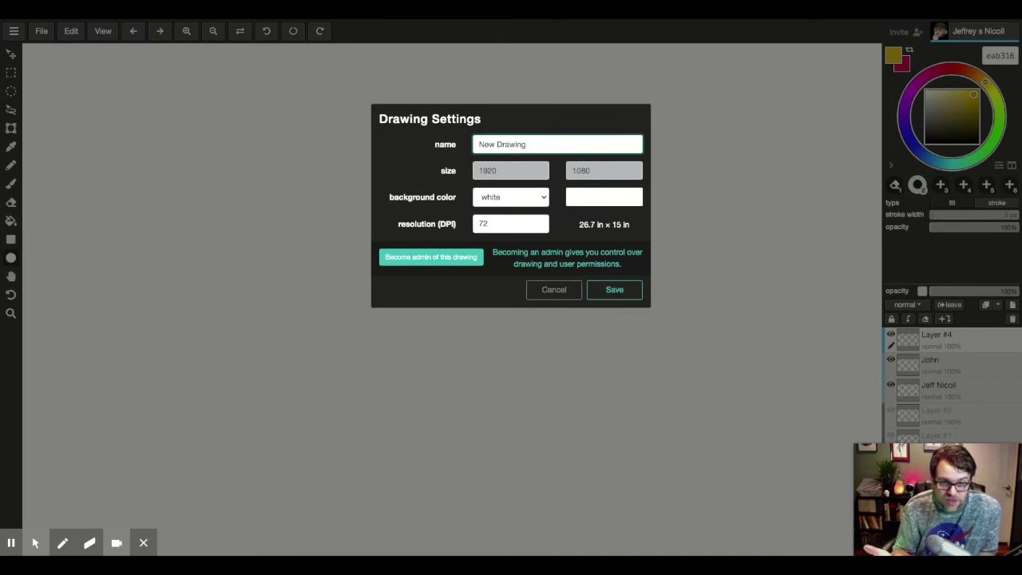
{"action": "left_click", "coordinate": [430, 256]}
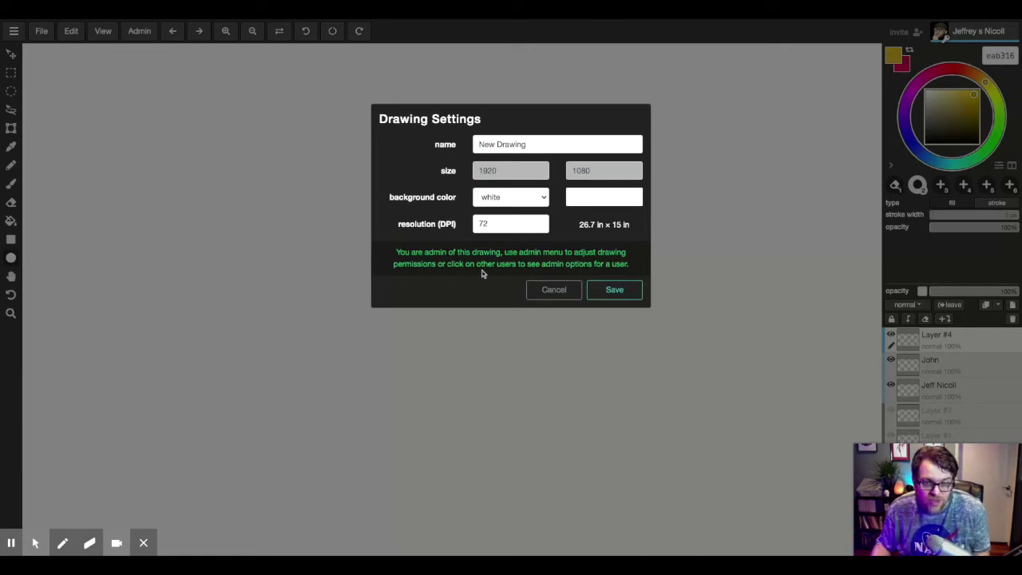
{"action": "left_click", "coordinate": [611, 294]}
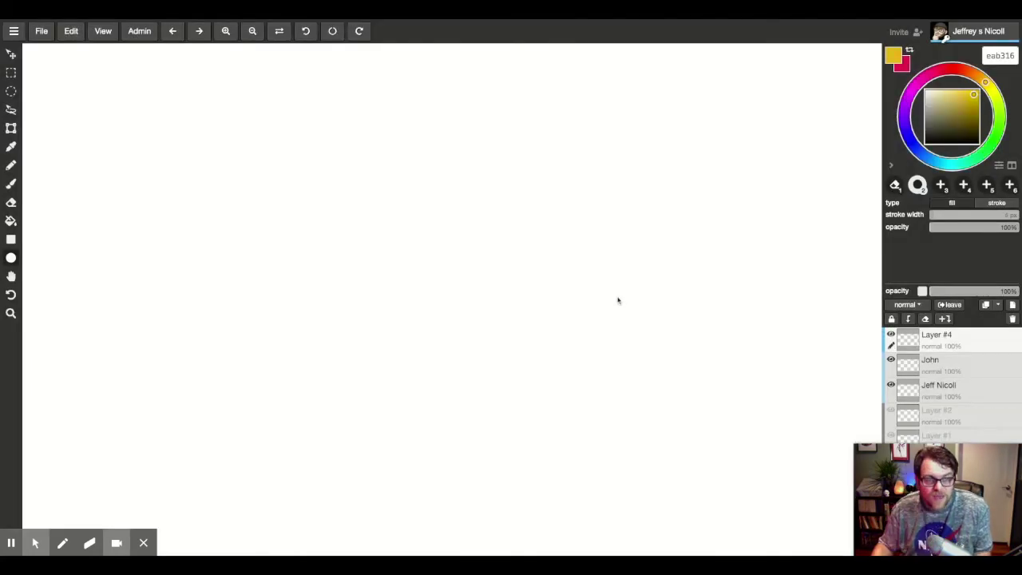
Check admin status and drawing permissions in the Admin menu while a collaborator joins
{"action": "left_click", "coordinate": [141, 33]}
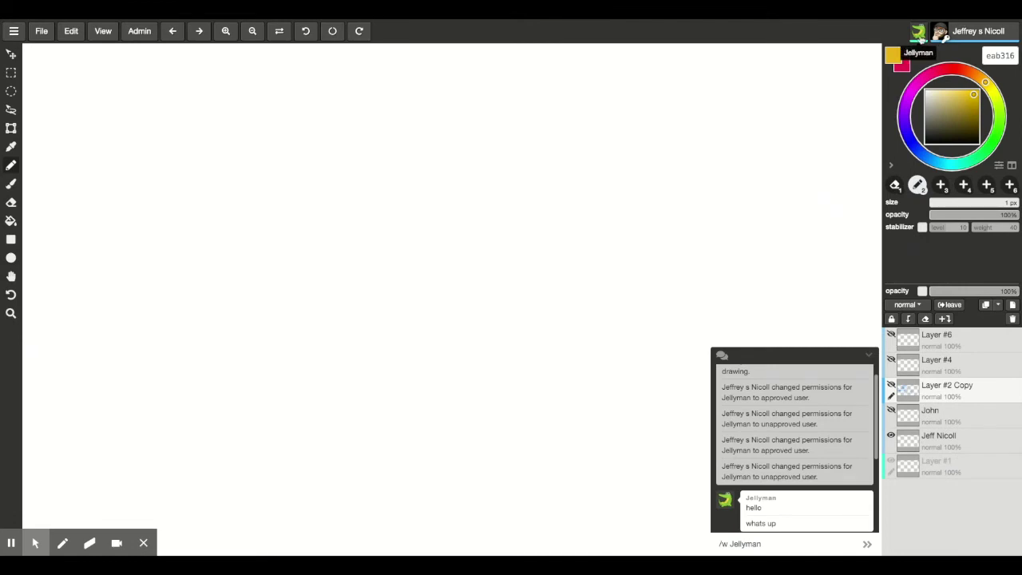
{"action": "key", "text": "i"}
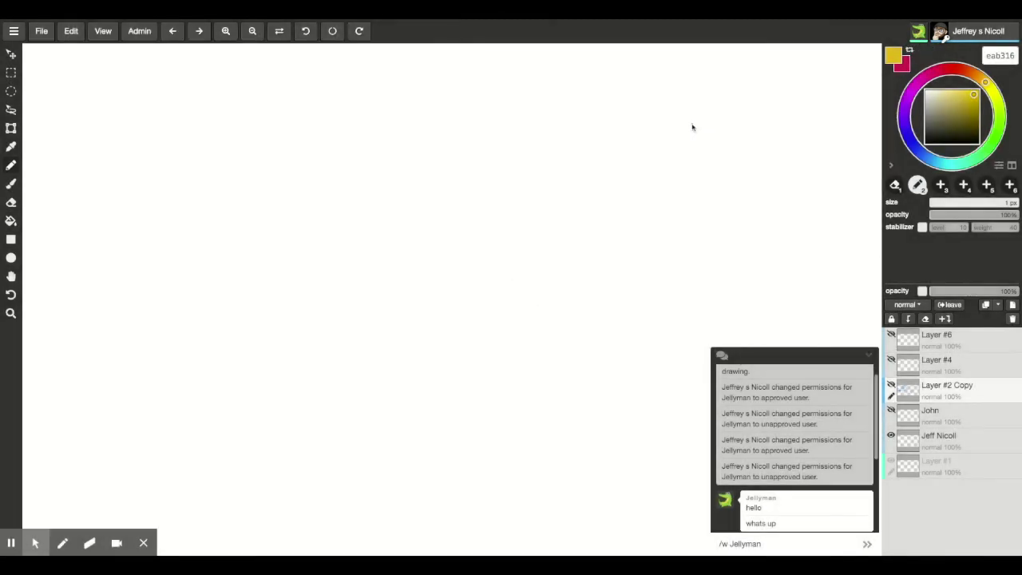
In the Admin permissions, try limiting the permission rows to admins only
{"action": "left_click", "coordinate": [137, 32]}
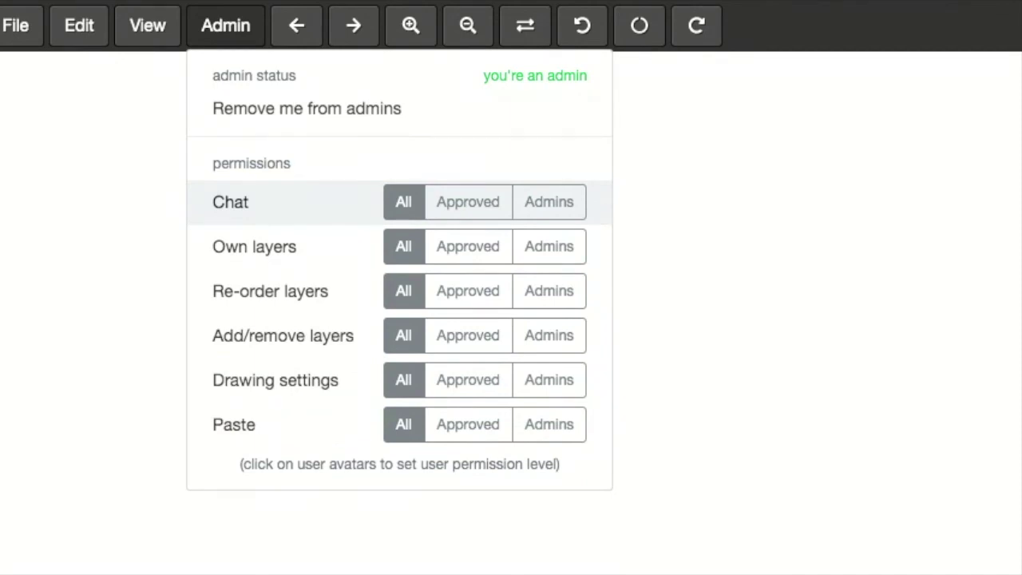
{"action": "left_click", "coordinate": [559, 210]}
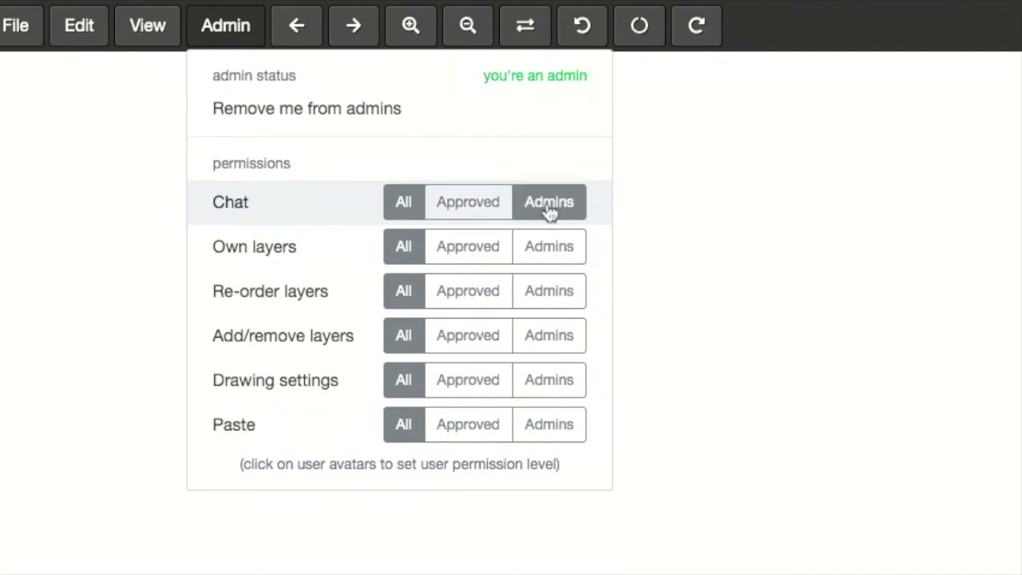
{"action": "left_click", "coordinate": [557, 249]}
{"action": "left_click", "coordinate": [548, 293]}
{"action": "left_click", "coordinate": [543, 335]}
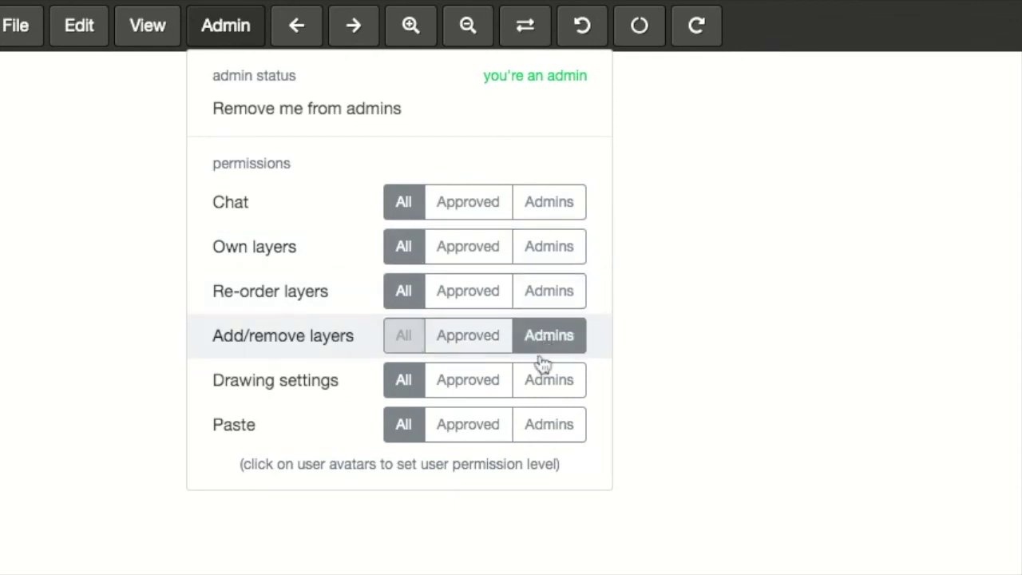
{"action": "left_click", "coordinate": [549, 380]}
{"action": "left_click", "coordinate": [555, 420]}
{"action": "left_click", "coordinate": [550, 383]}
{"action": "left_click", "coordinate": [550, 340]}
{"action": "left_click", "coordinate": [550, 291]}
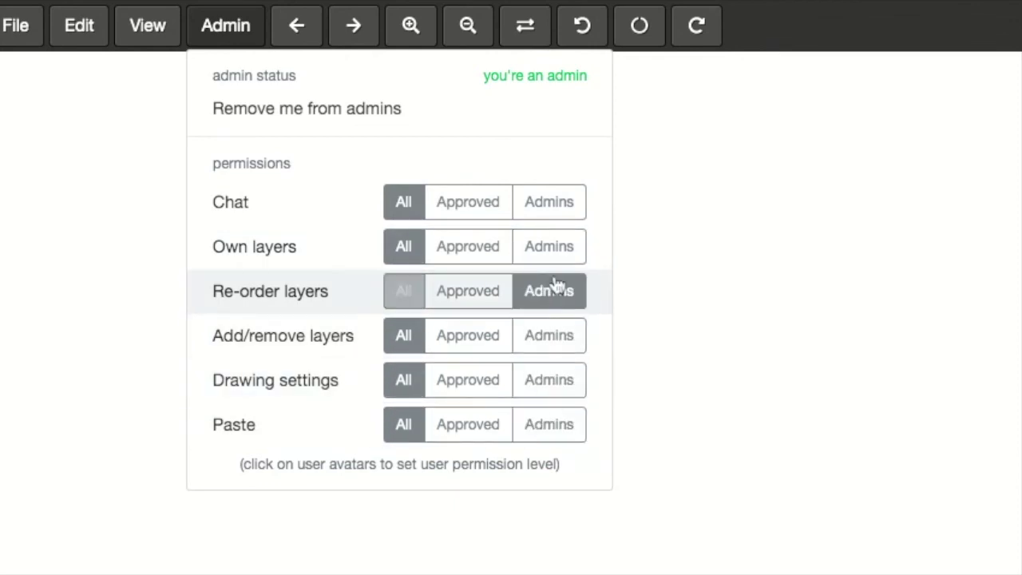
{"action": "left_click", "coordinate": [550, 247]}
{"action": "left_click", "coordinate": [549, 209]}
{"action": "left_click", "coordinate": [550, 291]}
{"action": "left_click", "coordinate": [551, 380]}
{"action": "left_click", "coordinate": [551, 423]}
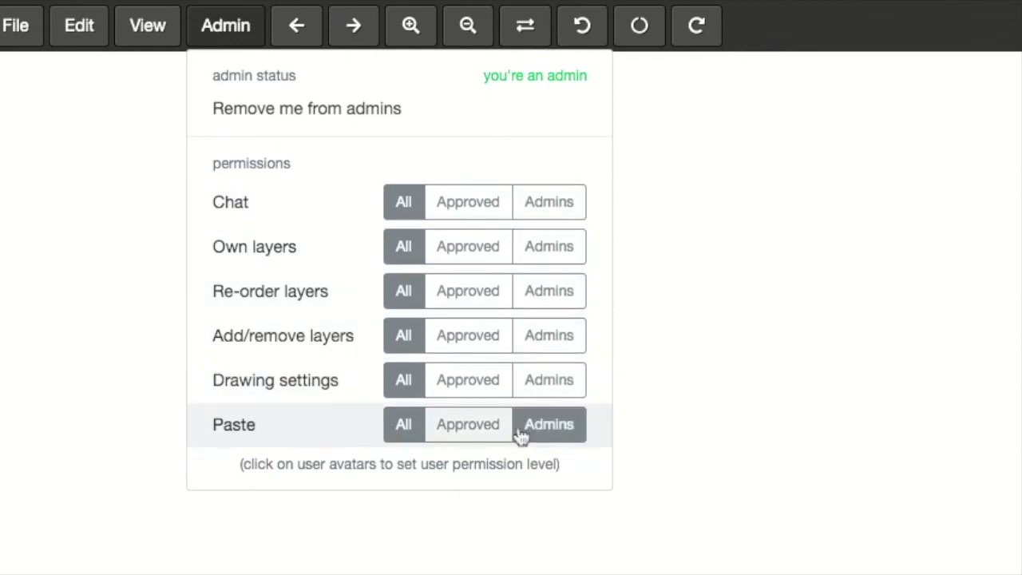
Set Chat, Own layers, Re-order layers, Add/remove layers, Drawing settings and Paste to Approved
{"action": "left_click", "coordinate": [464, 214]}
{"action": "left_click", "coordinate": [467, 253]}
{"action": "left_click", "coordinate": [468, 297]}
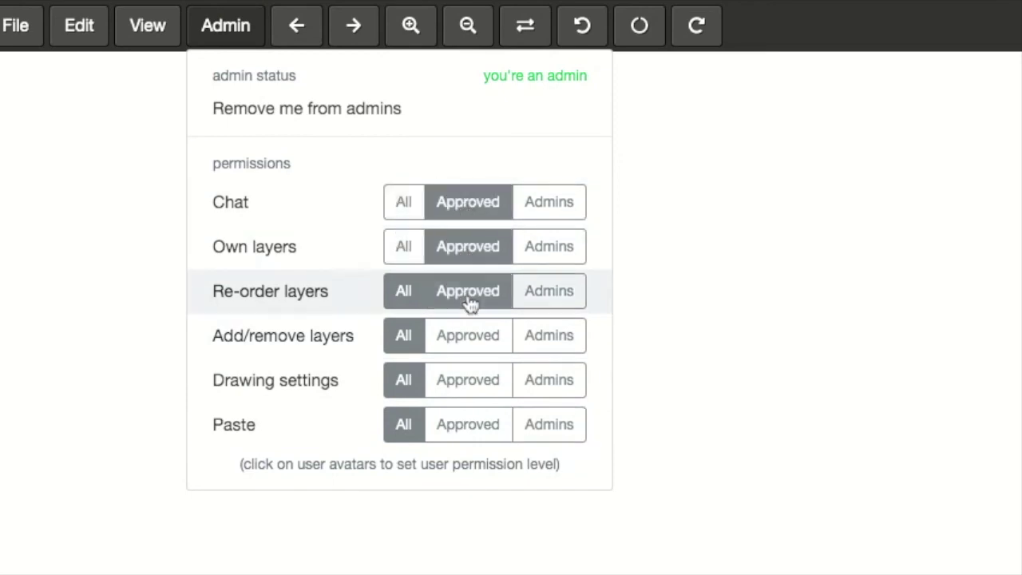
{"action": "left_click", "coordinate": [469, 342]}
{"action": "left_click", "coordinate": [470, 384]}
{"action": "left_click", "coordinate": [471, 427]}
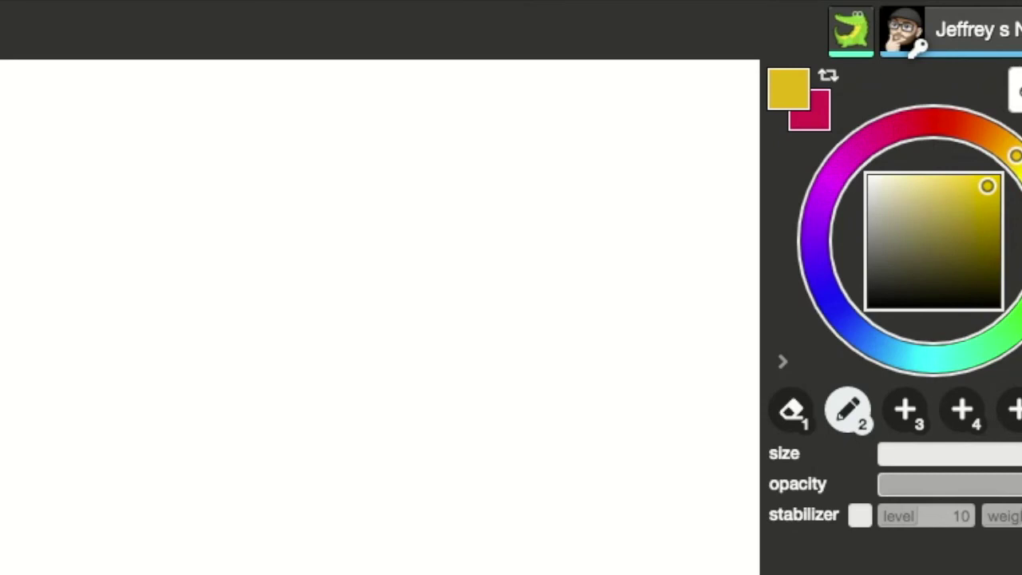
Make the collaborator Approved, then toggle between Approved and None, ending on None
{"action": "left_click", "coordinate": [861, 35]}
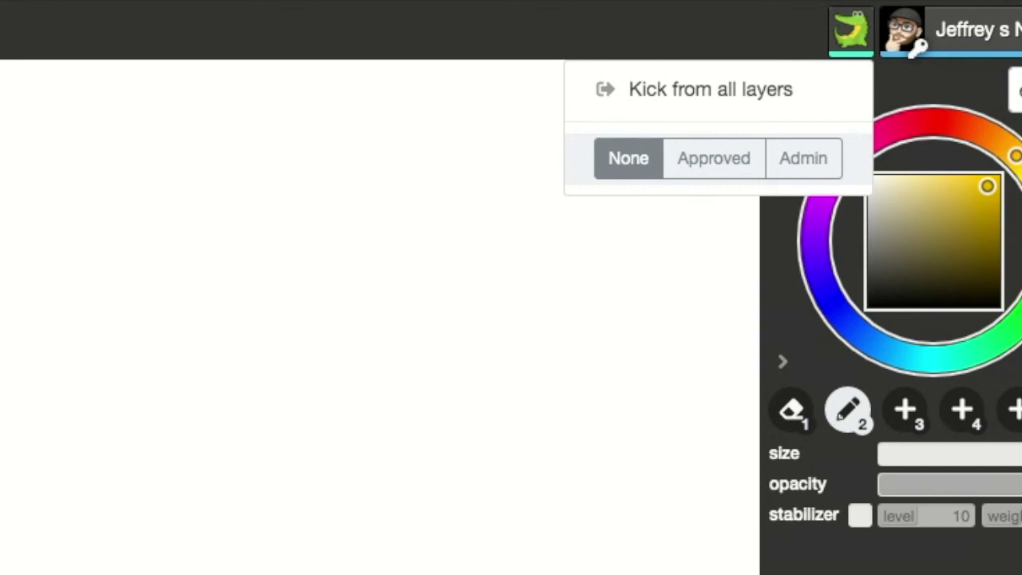
{"action": "left_click", "coordinate": [713, 168]}
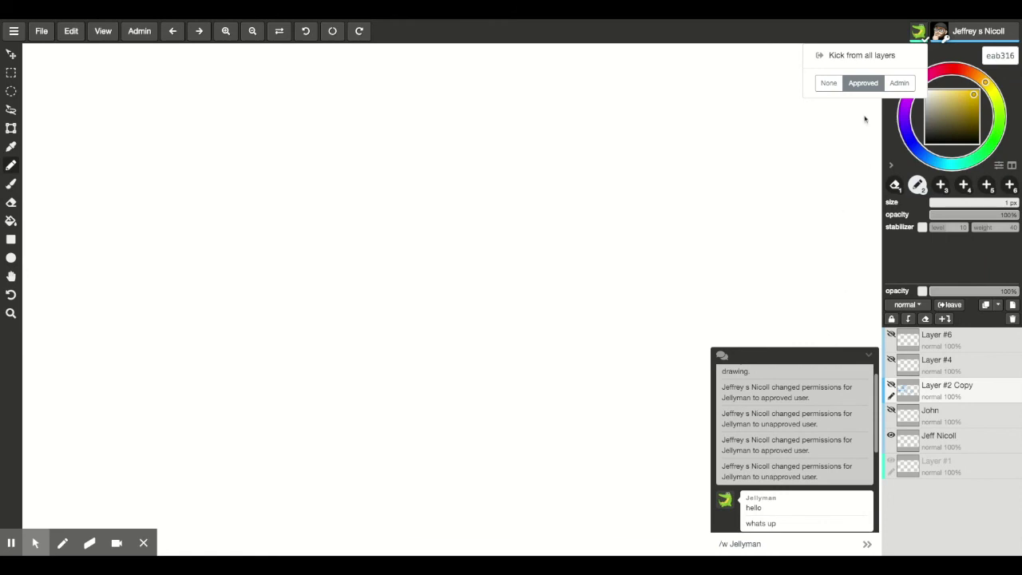
{"action": "left_click", "coordinate": [826, 84]}
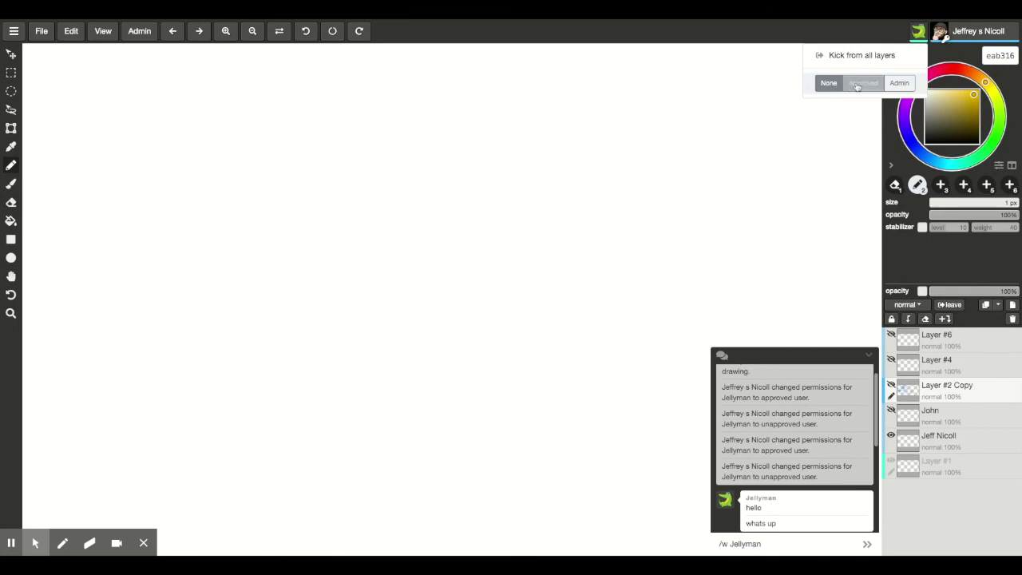
{"action": "left_click", "coordinate": [858, 84]}
{"action": "left_click", "coordinate": [827, 84]}
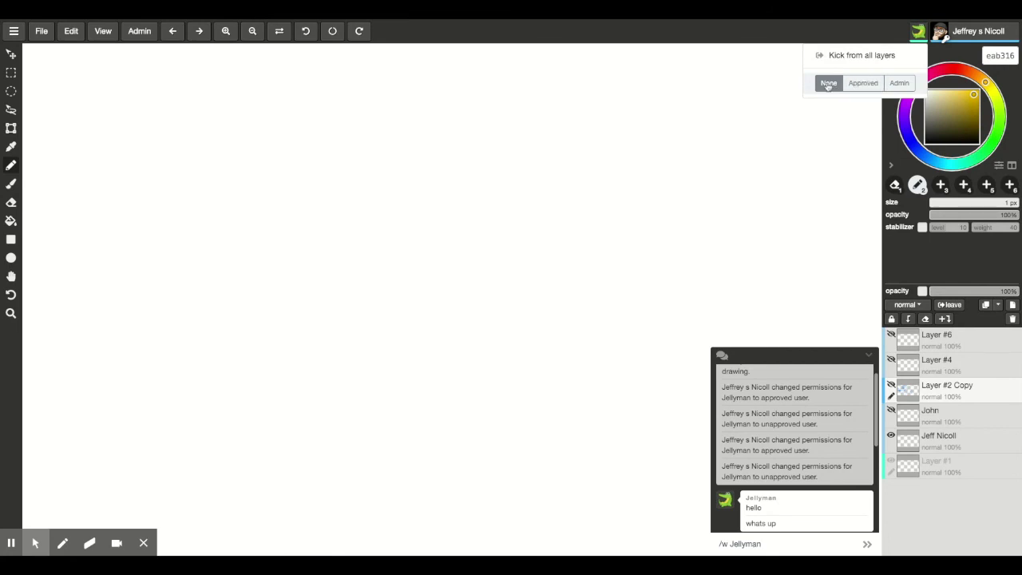
{"action": "left_click", "coordinate": [855, 84]}
{"action": "left_click", "coordinate": [825, 85]}
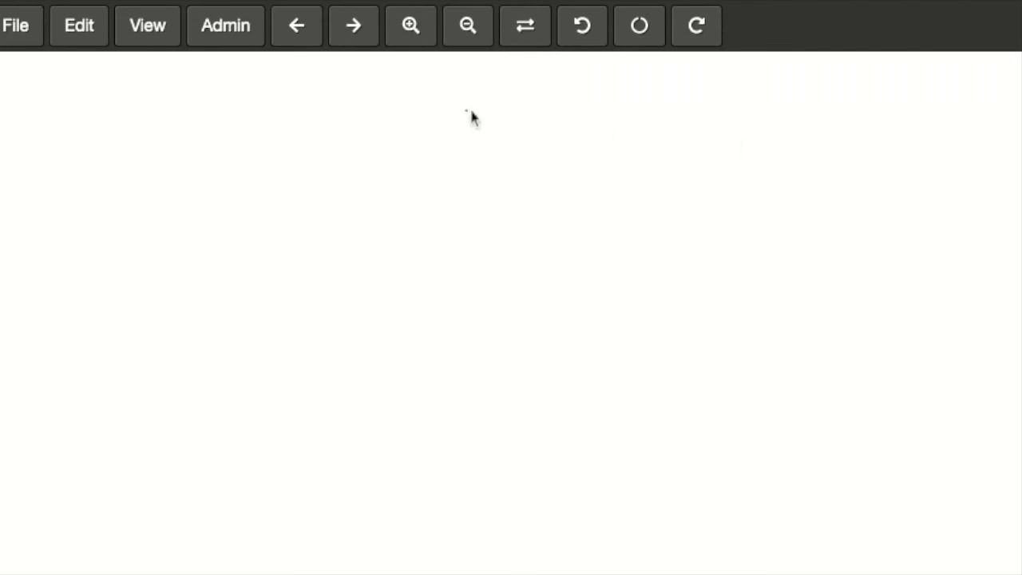
Show the Admin panel's permission table with all six rows set to Approved
{"action": "left_click", "coordinate": [215, 28]}
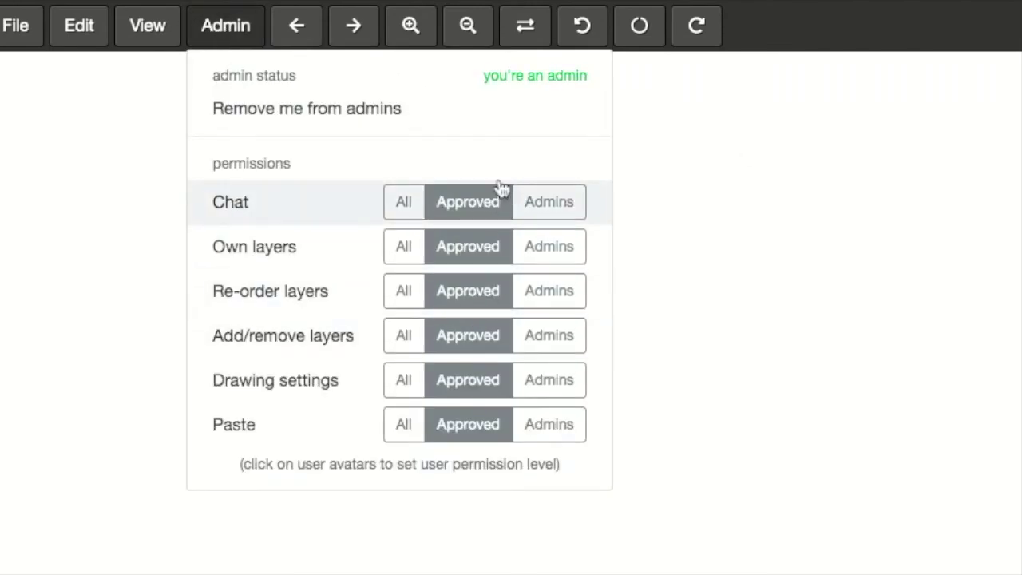